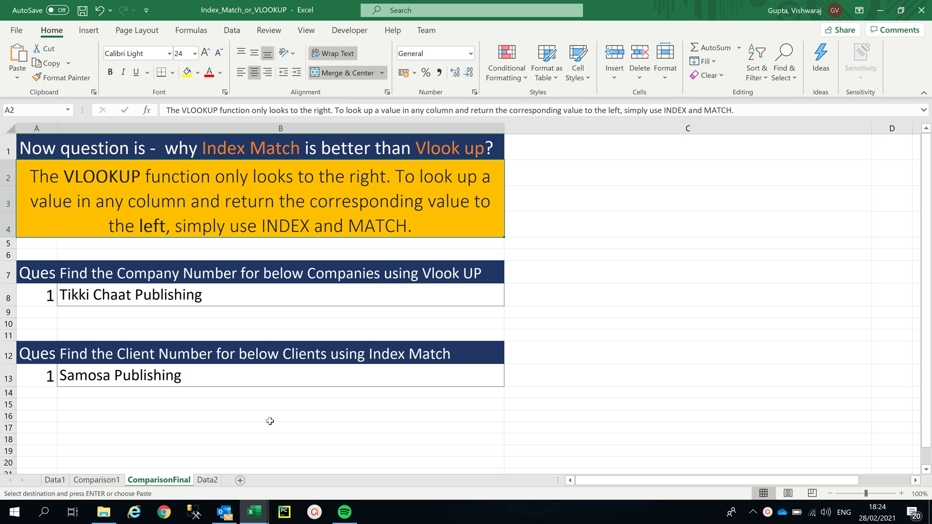
# Switch to the Comparison1 sheet.
pyautogui.click(108, 480)
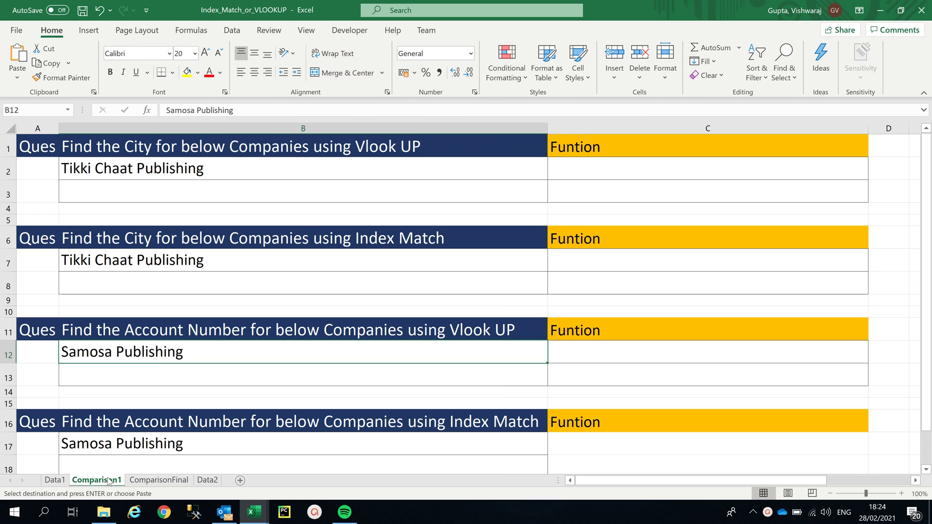
# On Data1, highlight Moscow, the Company and City columns, and Dummy Music Publishing's 8700 total.
pyautogui.click(62, 480)
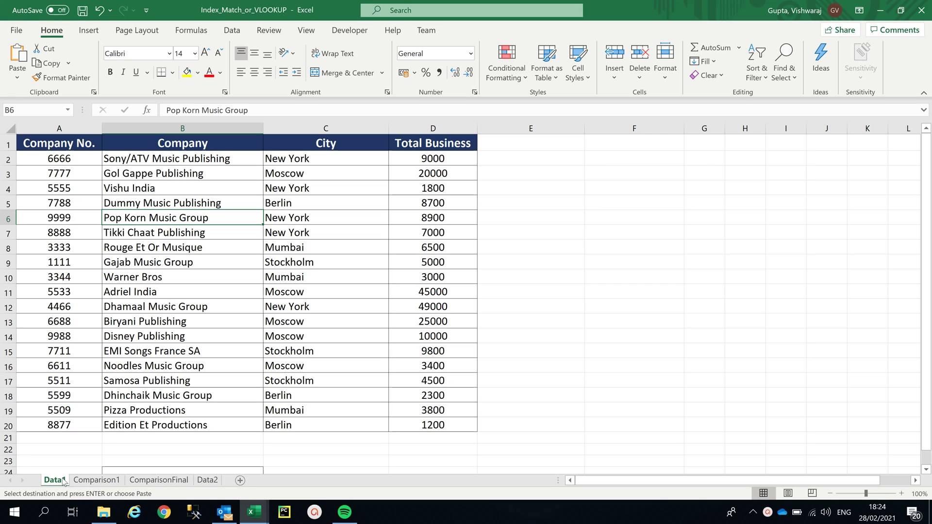
pyautogui.click(374, 324)
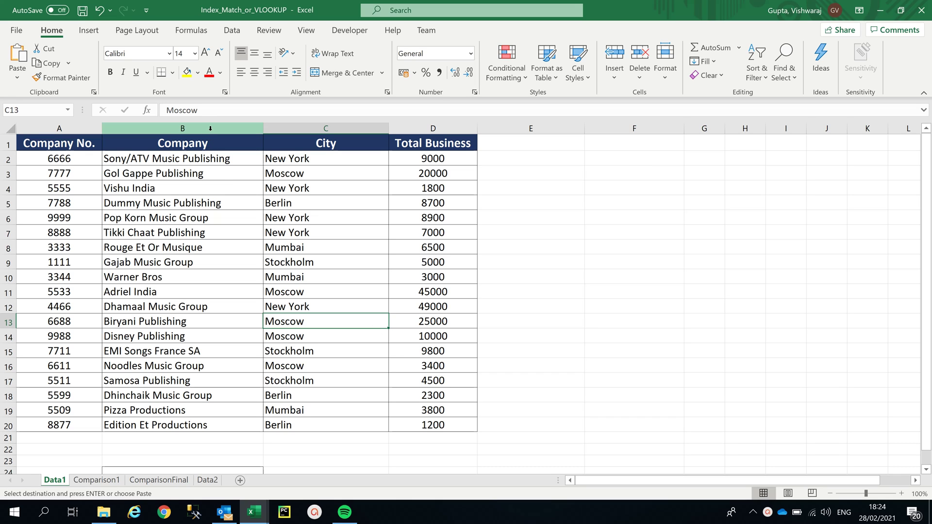
pyautogui.moveTo(210, 129); pyautogui.dragTo(412, 126)
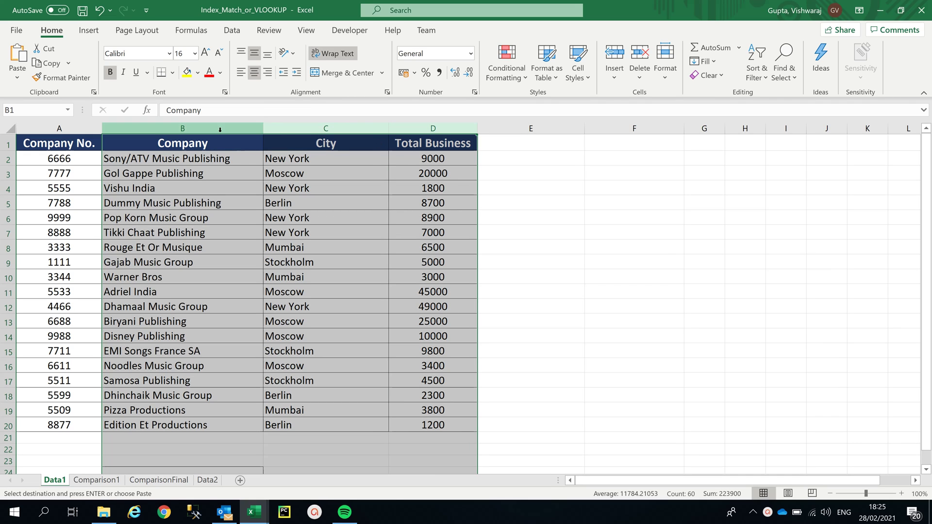
pyautogui.click(412, 205)
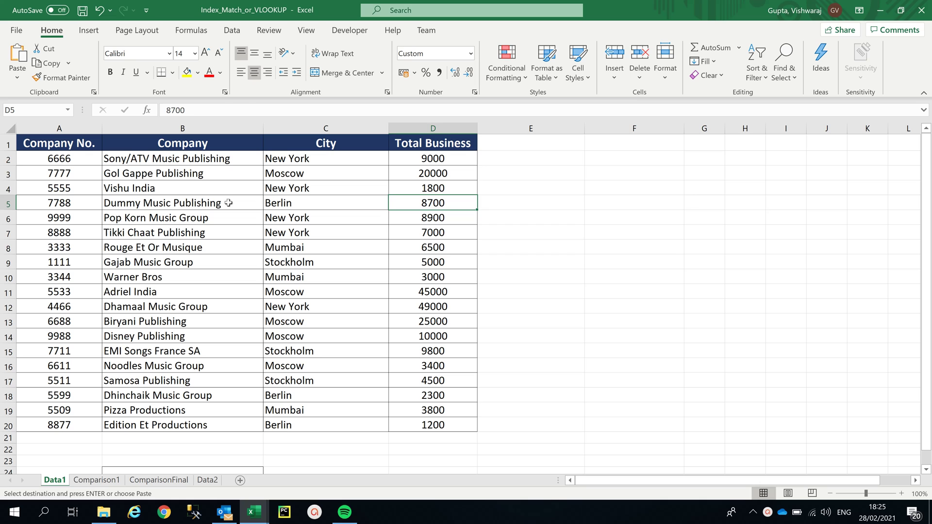
pyautogui.click(199, 202)
# Highlight company number 5555, Vishu India, and the Company No. and Company columns.
pyautogui.moveTo(258, 128); pyautogui.dragTo(398, 132)
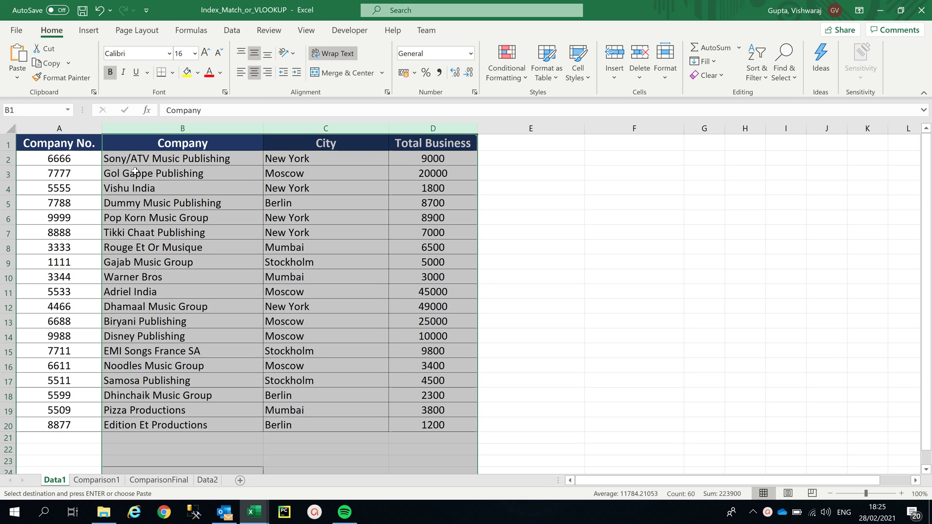
pyautogui.click(77, 186)
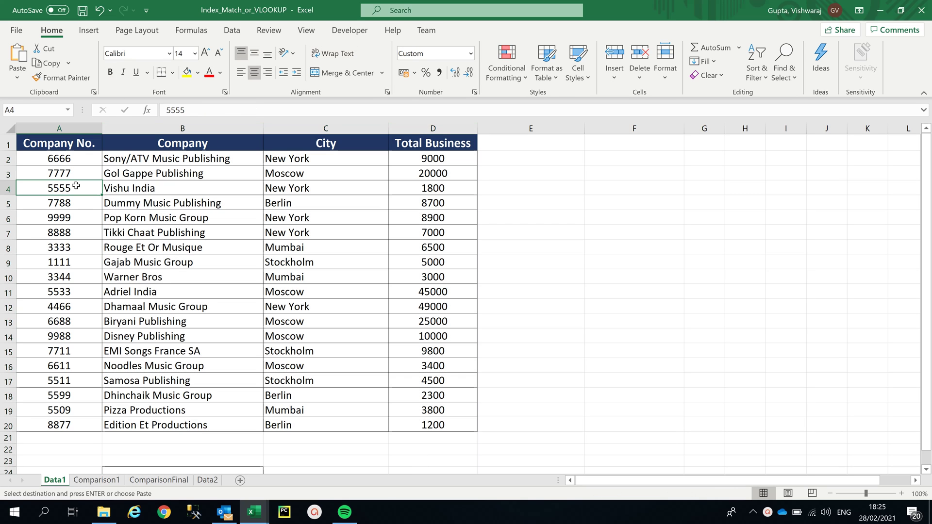
pyautogui.click(170, 187)
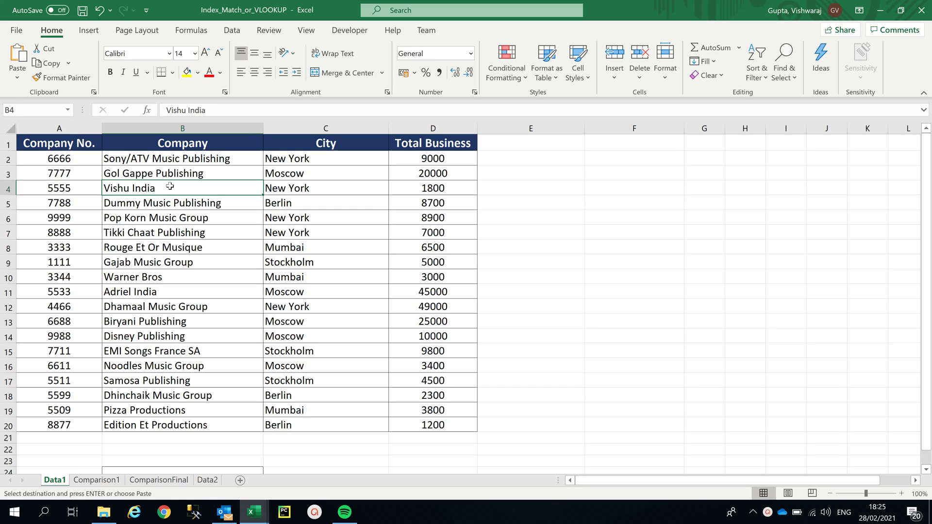
pyautogui.moveTo(205, 127); pyautogui.dragTo(73, 127)
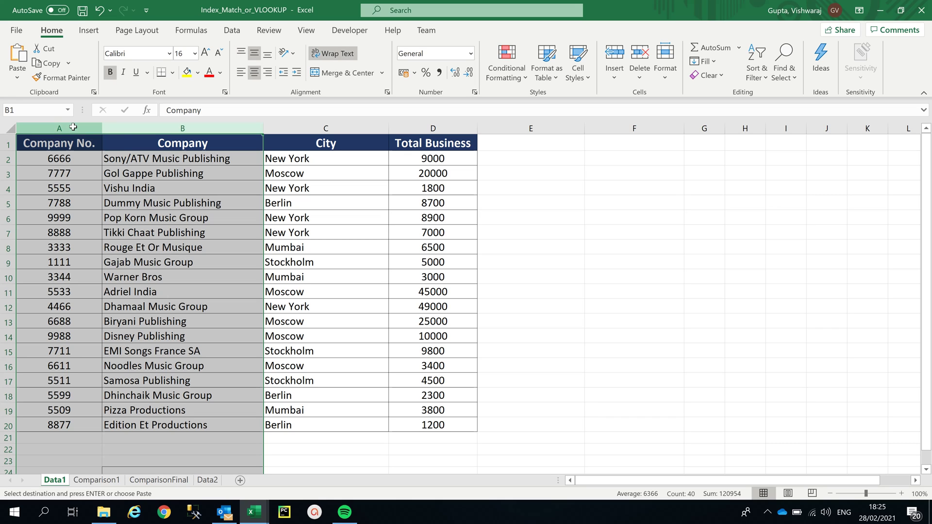
pyautogui.click(181, 183)
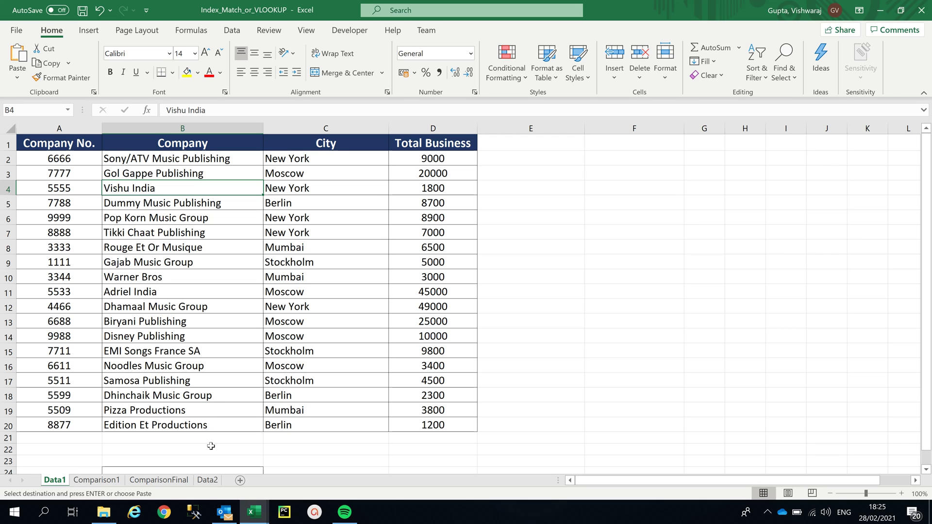
pyautogui.click(209, 481)
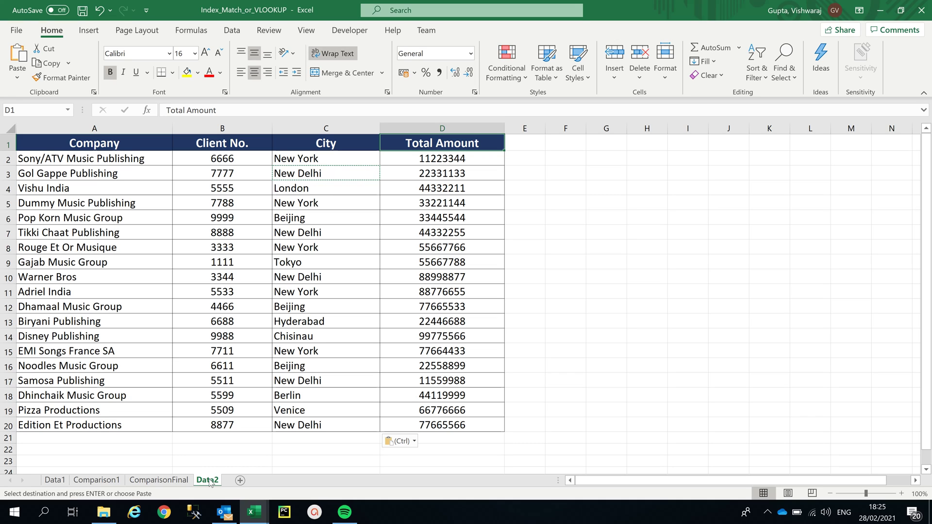
pyautogui.click(351, 317)
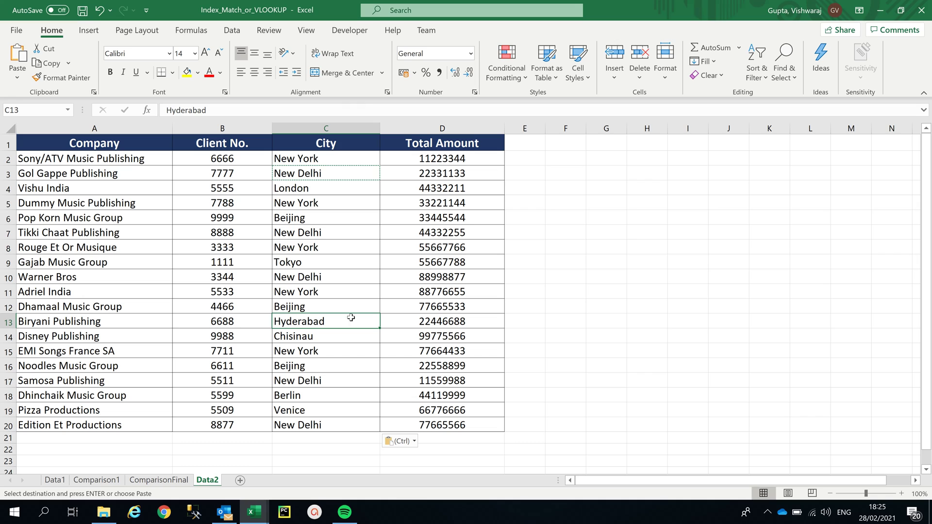
pyautogui.click(345, 161)
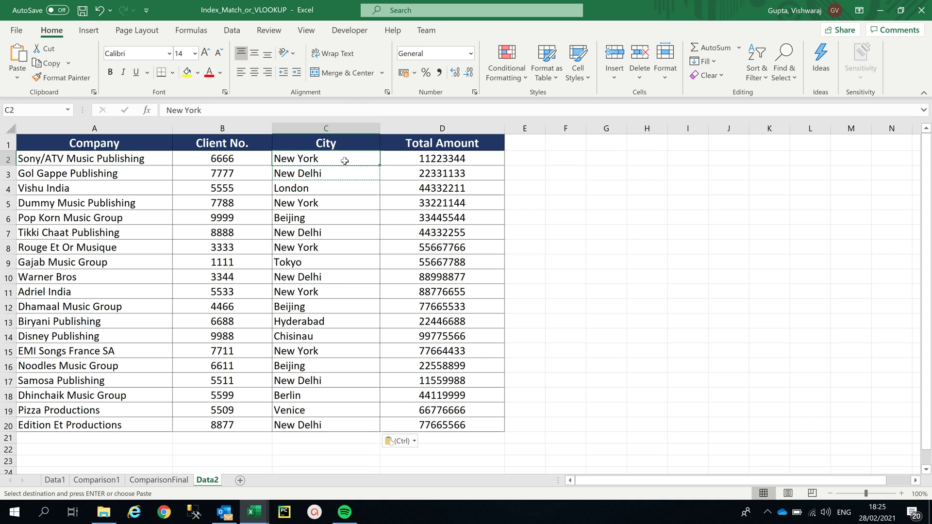
pyautogui.click(325, 203)
pyautogui.click(322, 250)
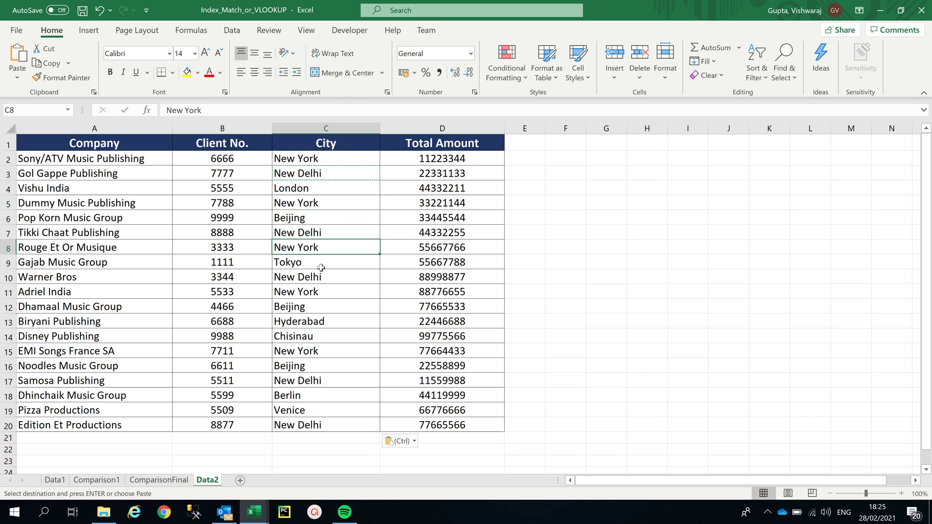
pyautogui.click(318, 291)
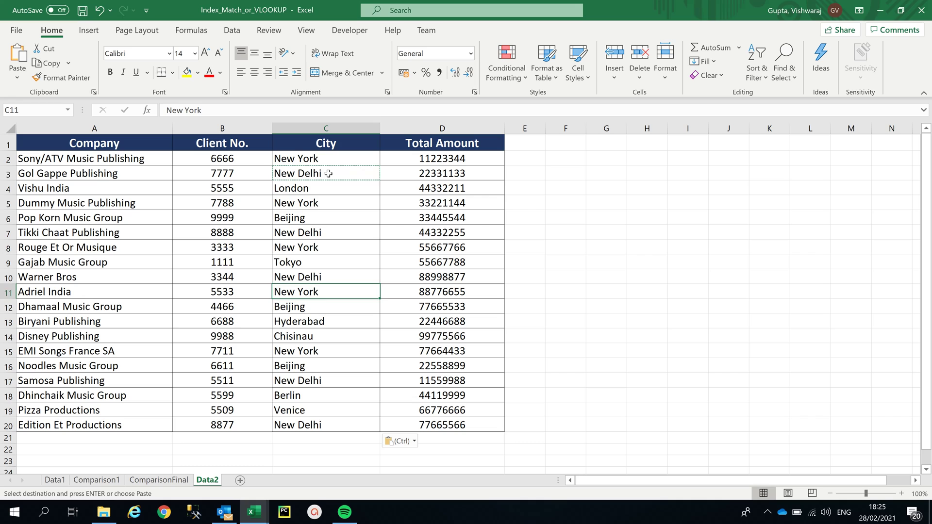
pyautogui.click(317, 232)
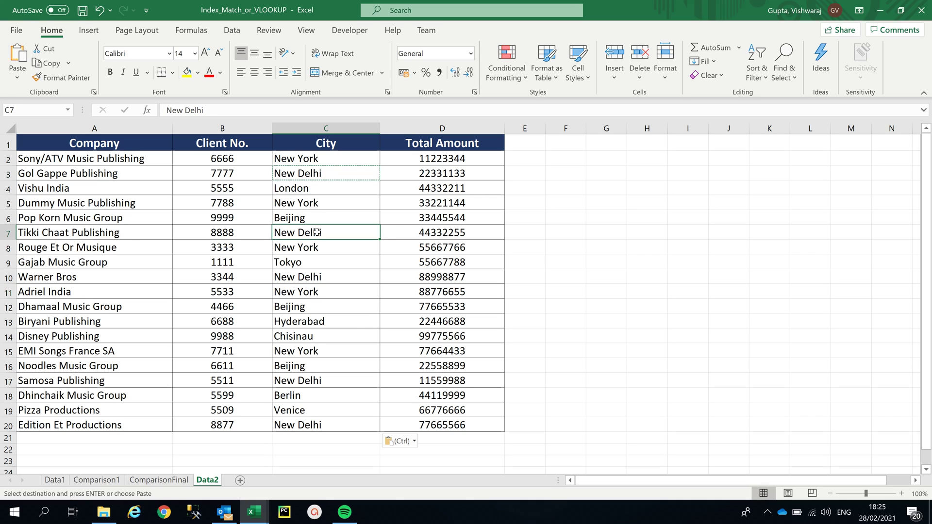
pyautogui.click(123, 234)
pyautogui.click(273, 234)
pyautogui.click(129, 174)
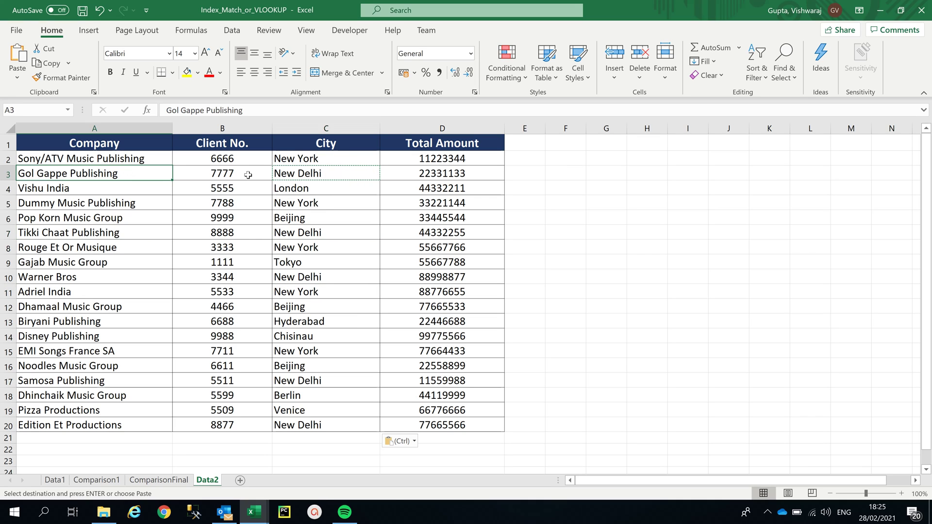
pyautogui.click(292, 172)
pyautogui.moveTo(131, 161); pyautogui.dragTo(200, 161)
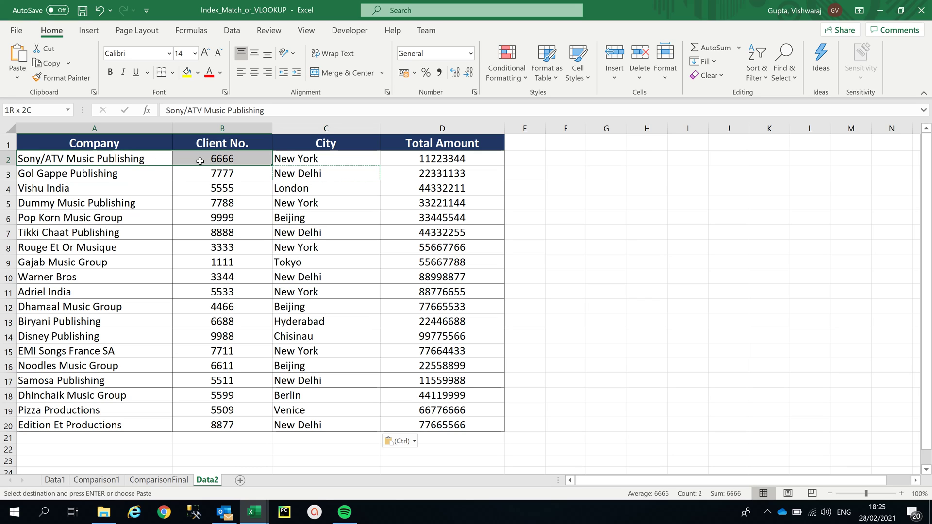
pyautogui.moveTo(261, 162); pyautogui.dragTo(275, 161)
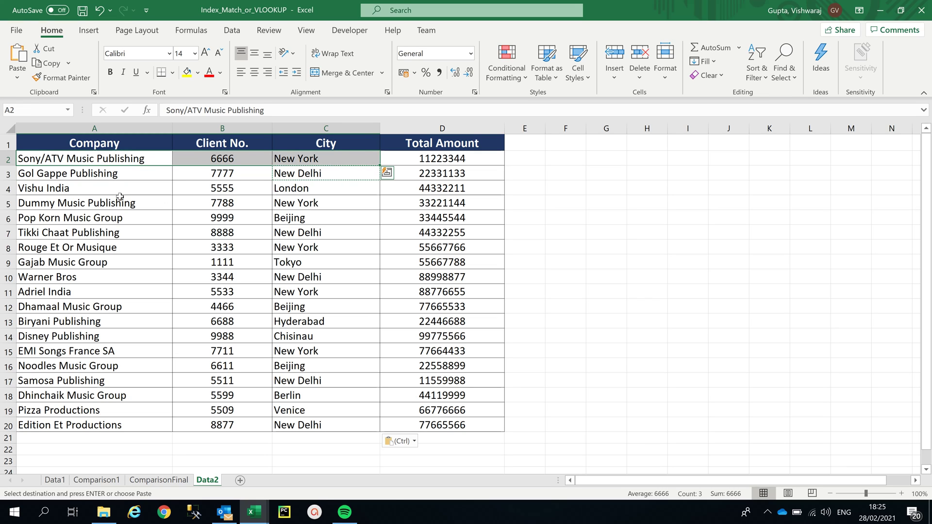
pyautogui.moveTo(118, 200); pyautogui.dragTo(300, 204)
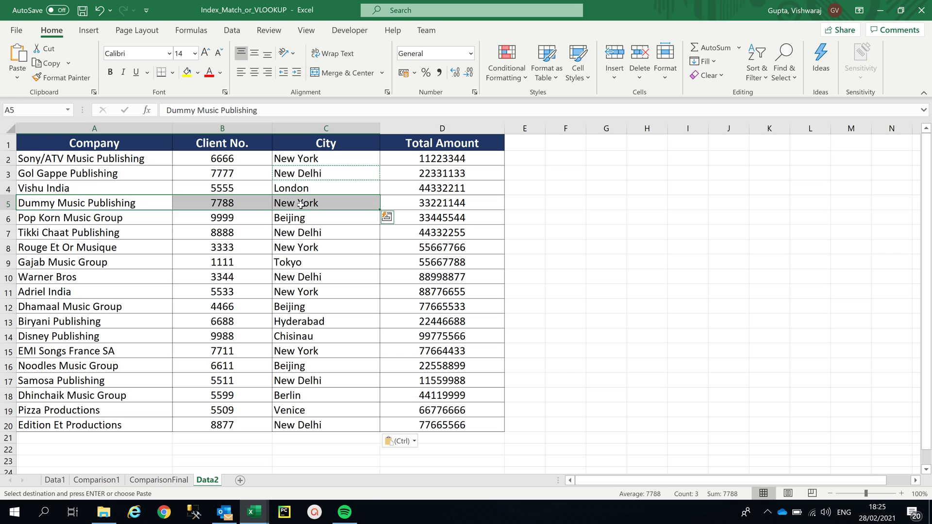
pyautogui.click(314, 252)
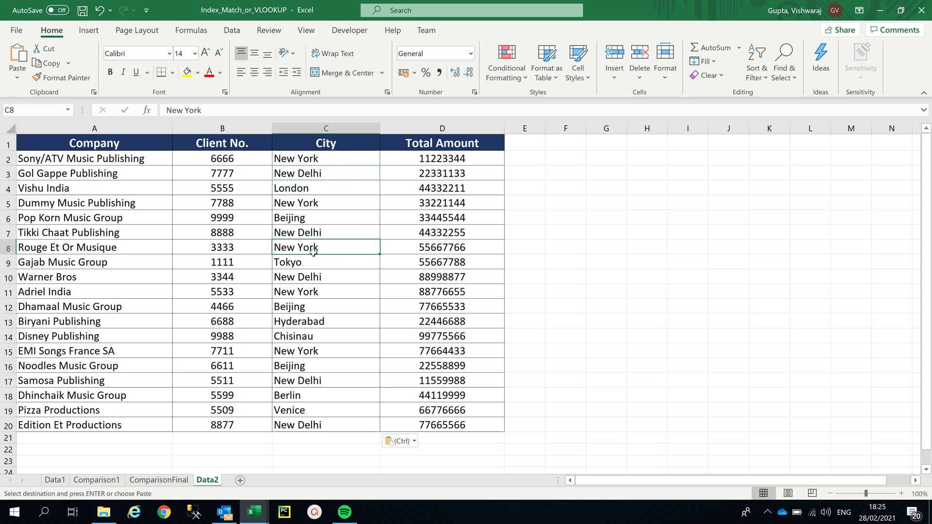
pyautogui.click(313, 275)
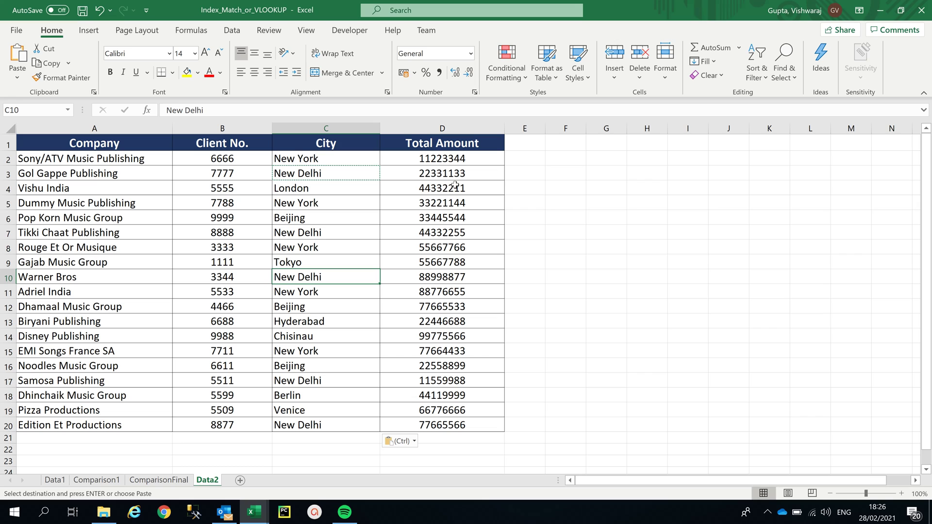
pyautogui.click(439, 201)
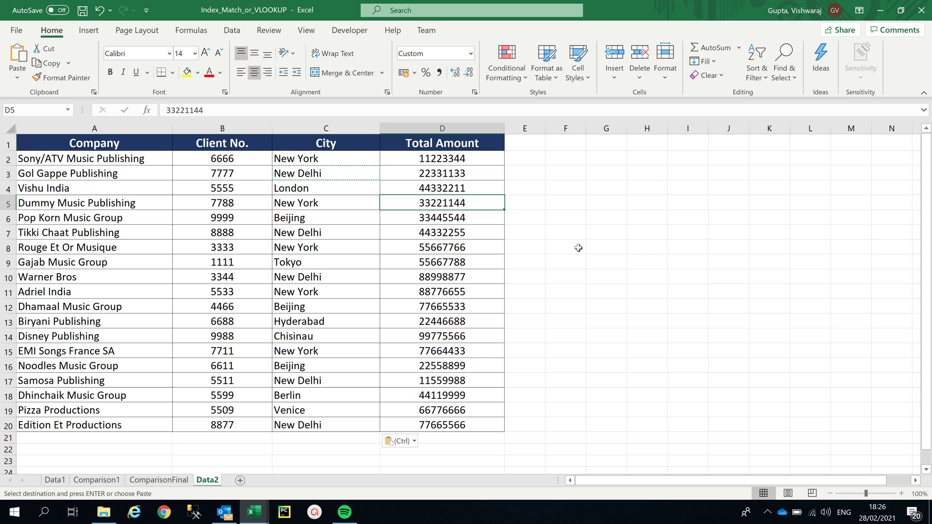
# Enter New York in cell F7.
pyautogui.click(568, 231)
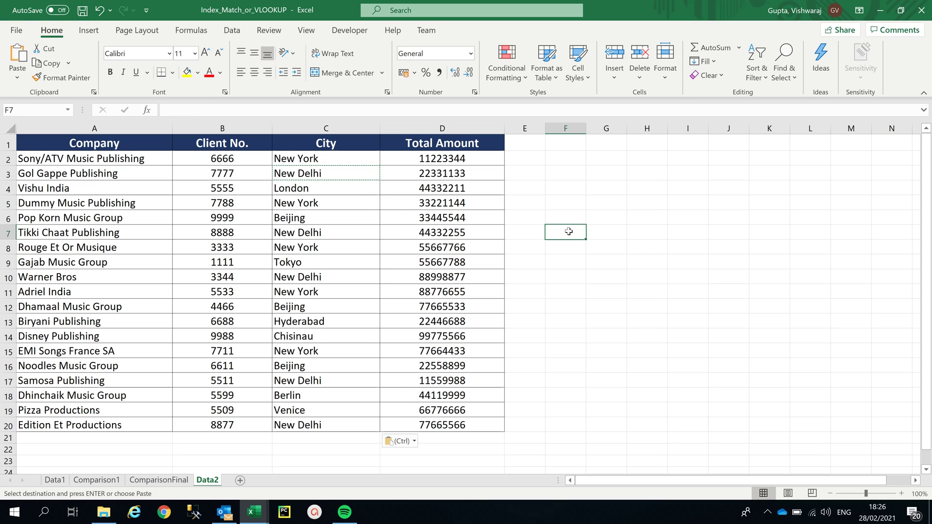
pyautogui.write('New')
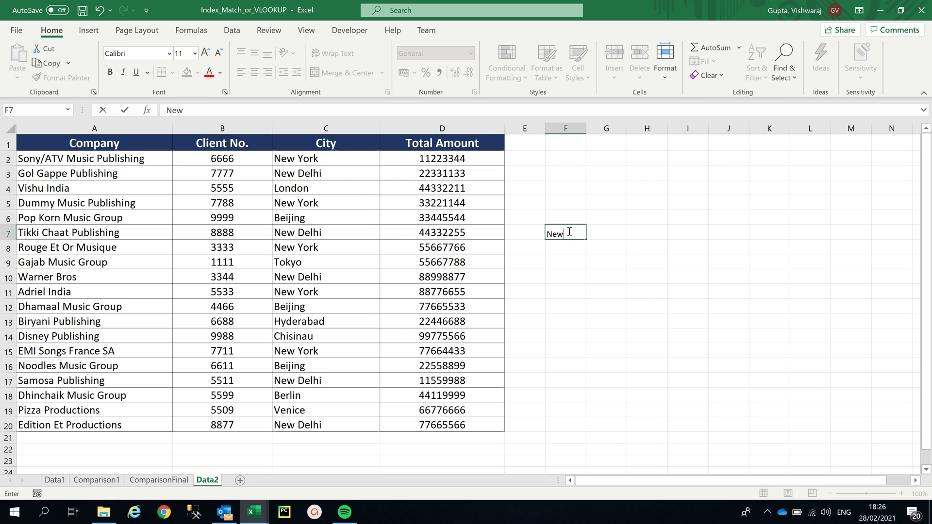
pyautogui.write(' York')
pyautogui.click(561, 286)
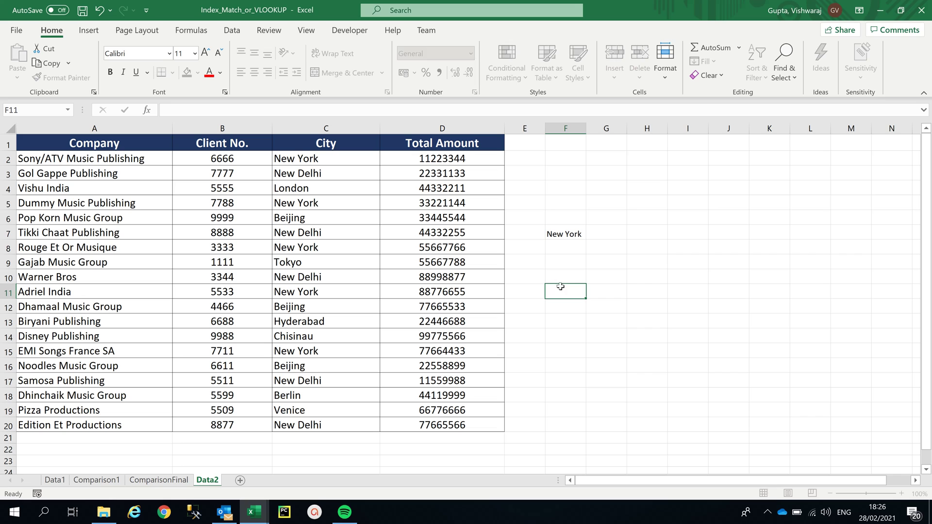
# Enlarge F7's font size and widen column F to fit the New York label.
pyautogui.click(566, 235)
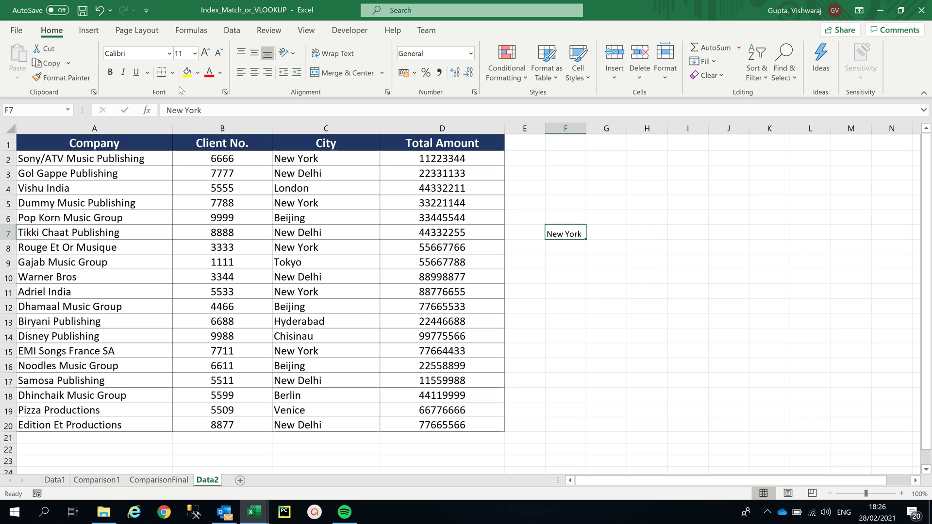
pyautogui.click(195, 54)
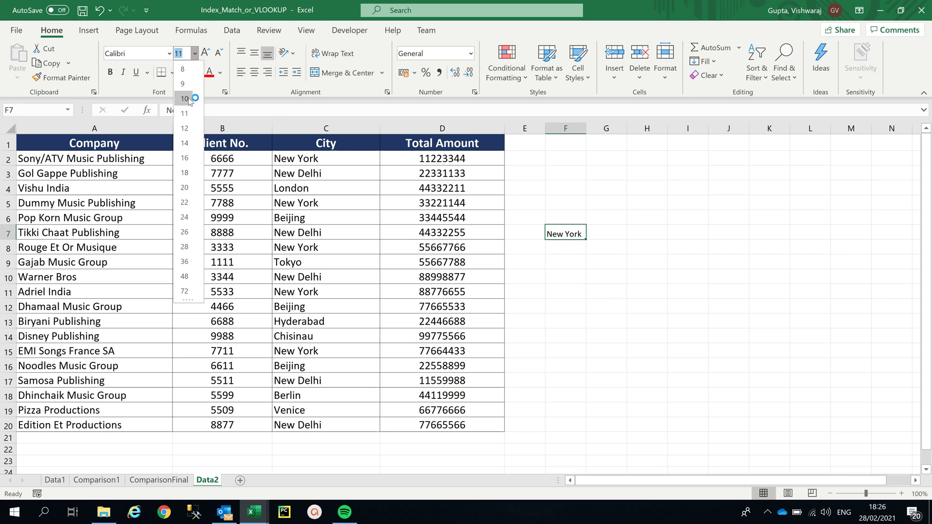
pyautogui.click(191, 190)
pyautogui.click(500, 254)
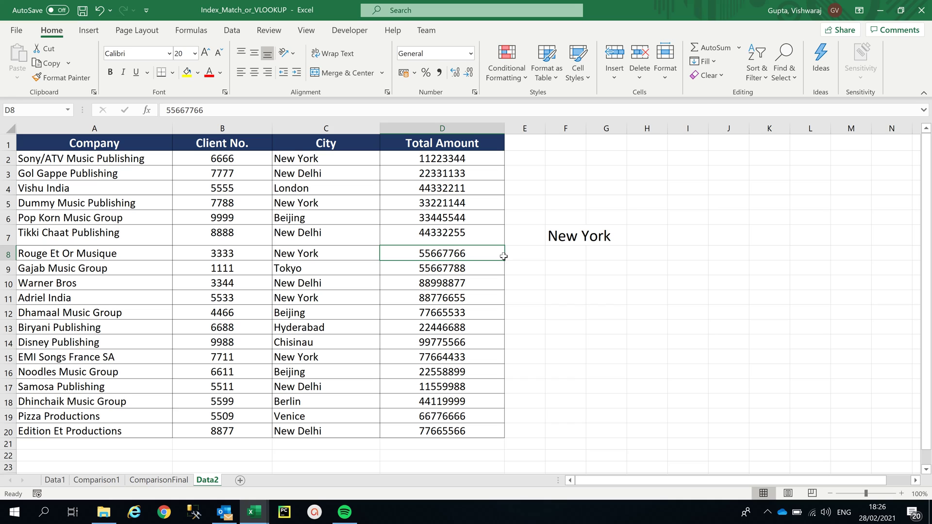
pyautogui.moveTo(586, 128); pyautogui.dragTo(770, 129)
pyautogui.click(640, 263)
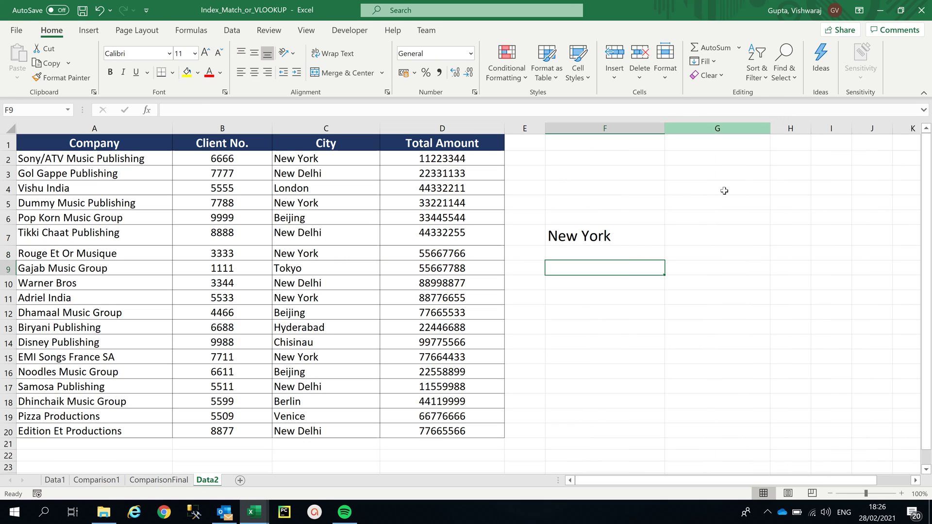
pyautogui.click(693, 236)
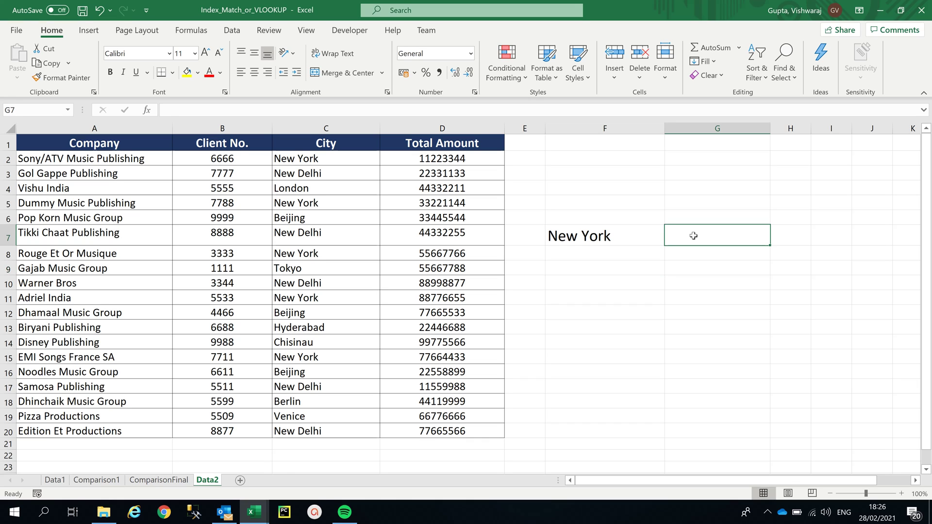
# Clear the half-typed entry in G7 and set its font size to 20.
pyautogui.write('=vlook')
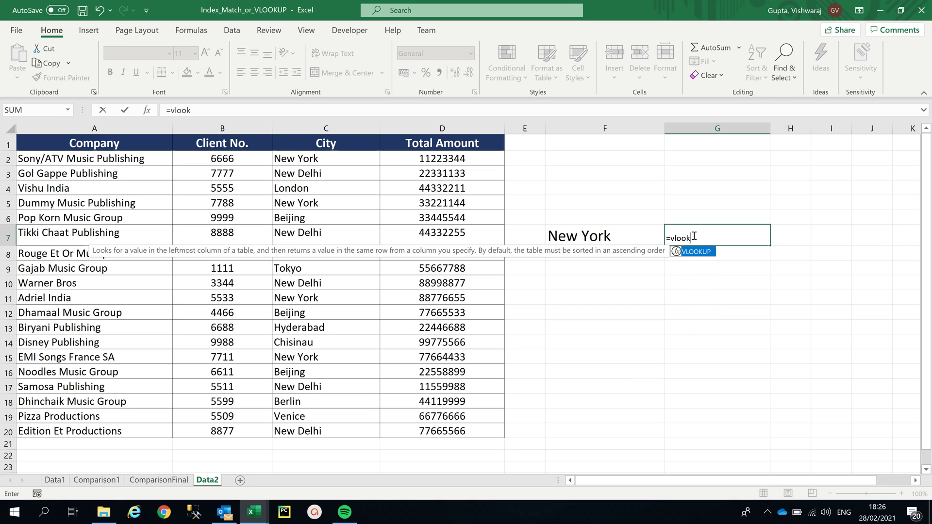
pyautogui.moveTo(695, 238); pyautogui.dragTo(653, 238)
pyautogui.press('BackSpace')
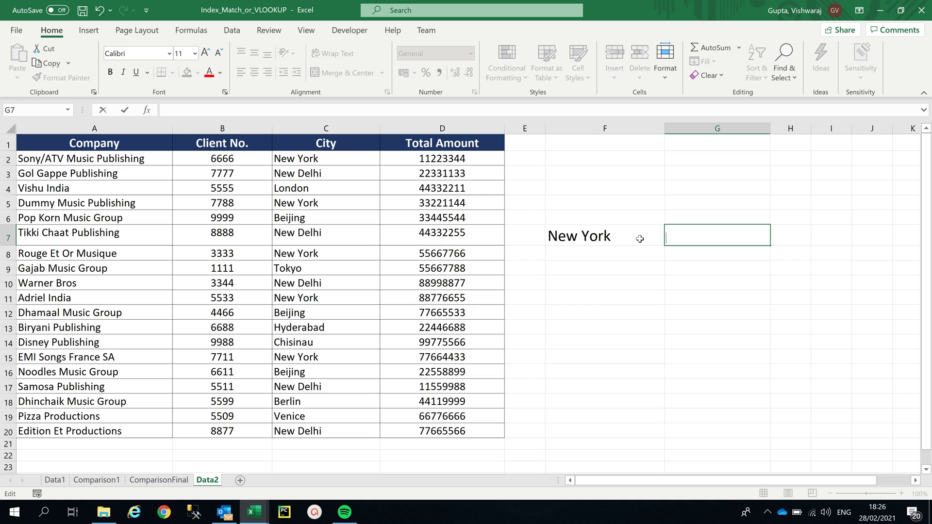
pyautogui.click(182, 54)
pyautogui.write('20')
pyautogui.press('Return')
# Enter =VLOOKUP(F7,C:D,2,0) in G7 and check its 11223344 result against D2.
pyautogui.write('=vlook')
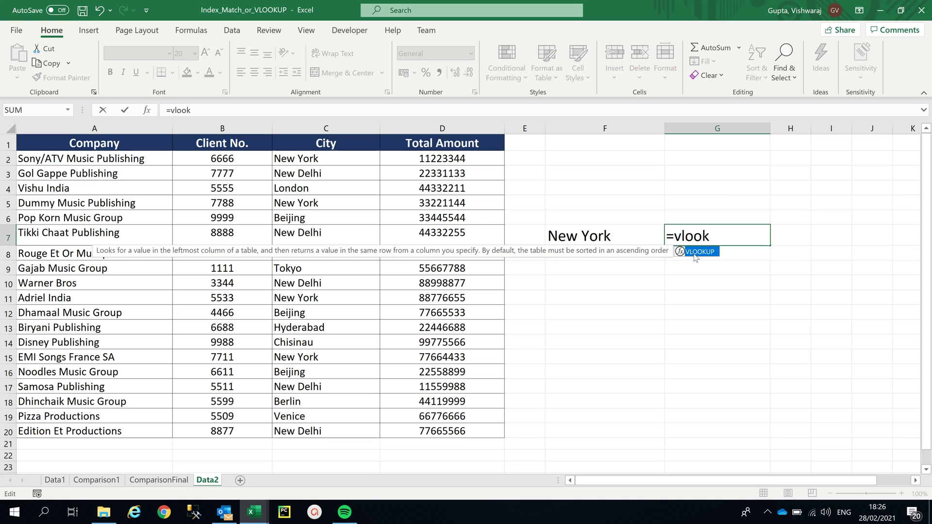
pyautogui.doubleClick(694, 255)
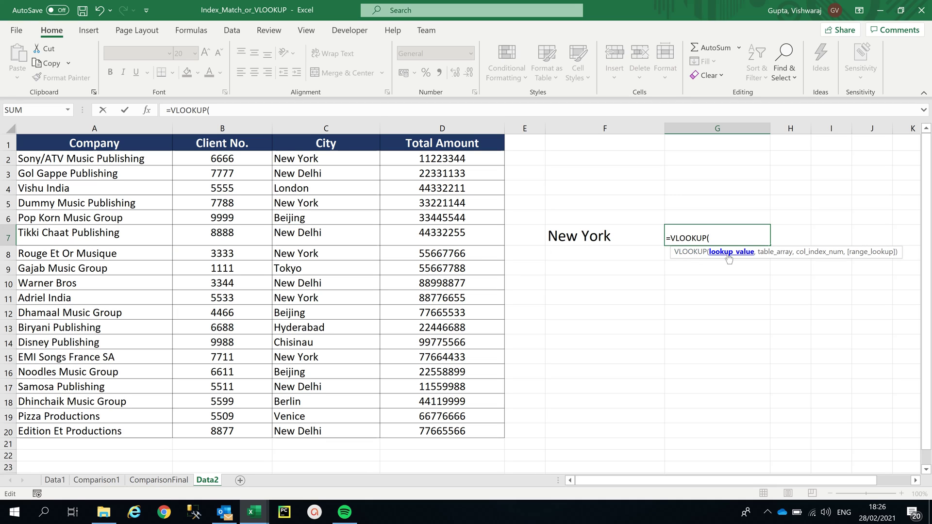
pyautogui.click(556, 234)
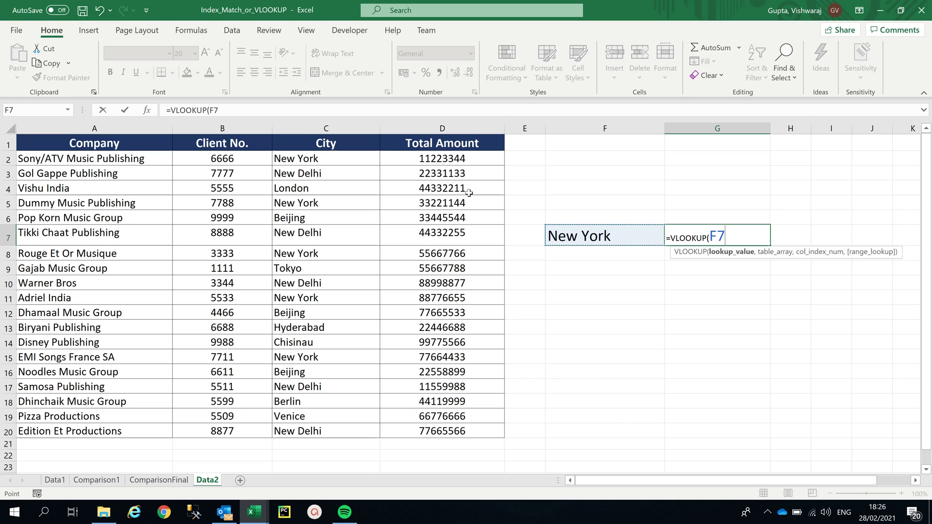
pyautogui.write(',')
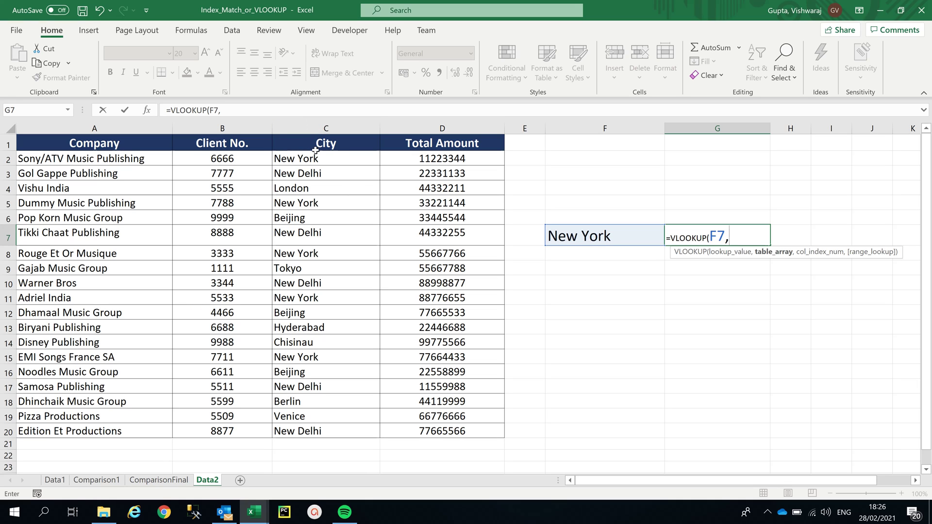
pyautogui.click(316, 128)
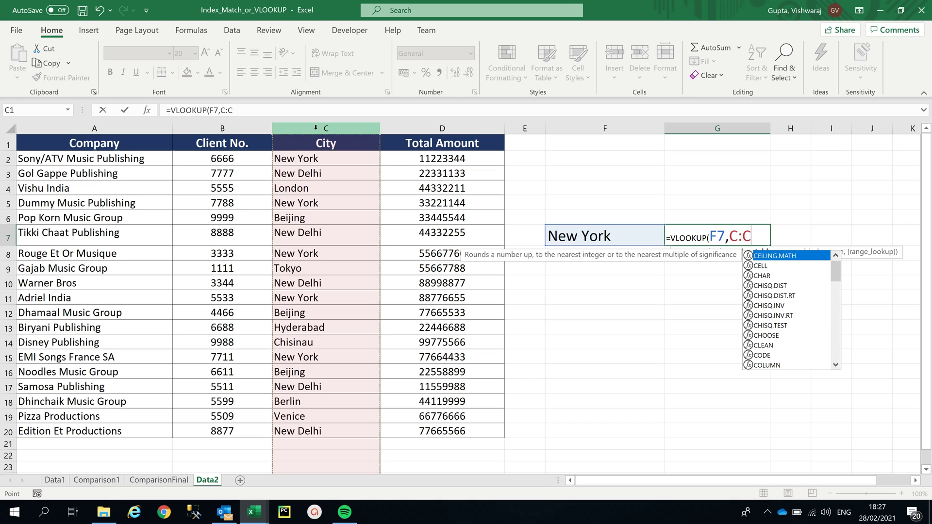
pyautogui.moveTo(316, 127); pyautogui.dragTo(505, 128)
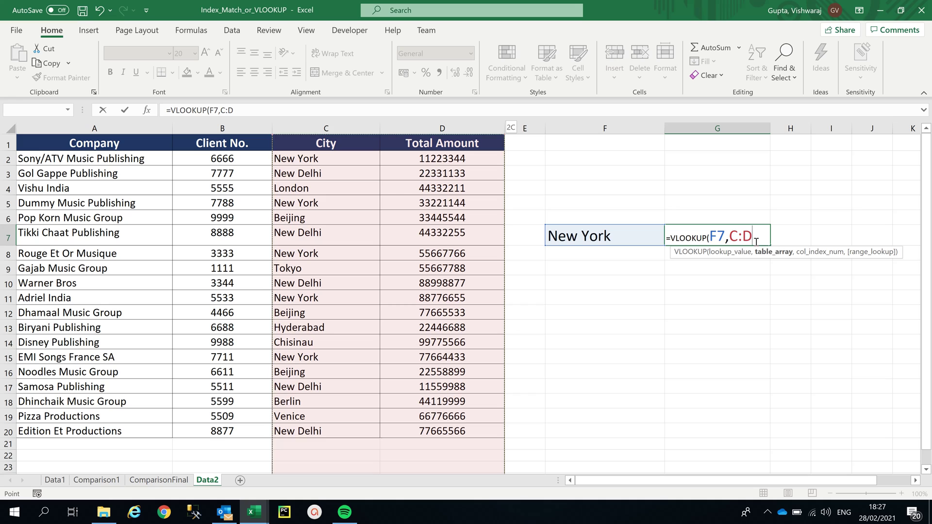
pyautogui.write(',1')
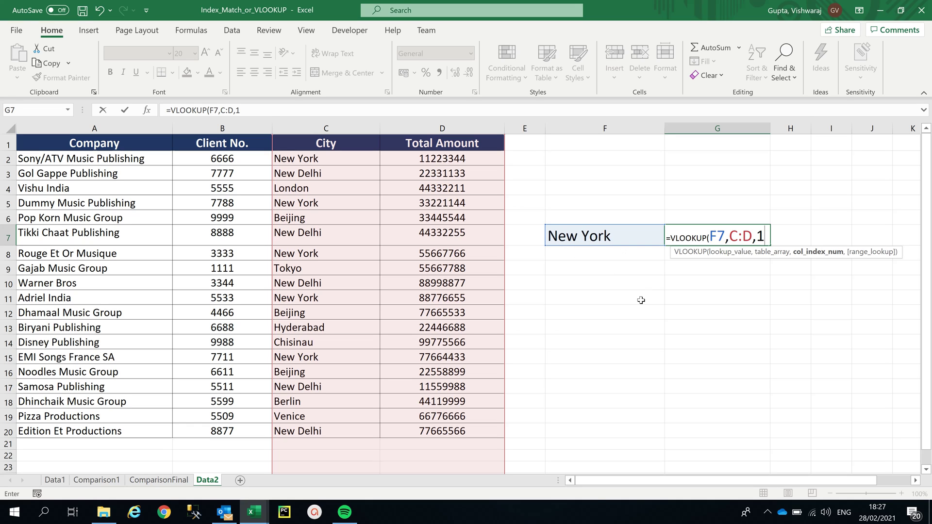
pyautogui.press('BackSpace')
pyautogui.write('2,')
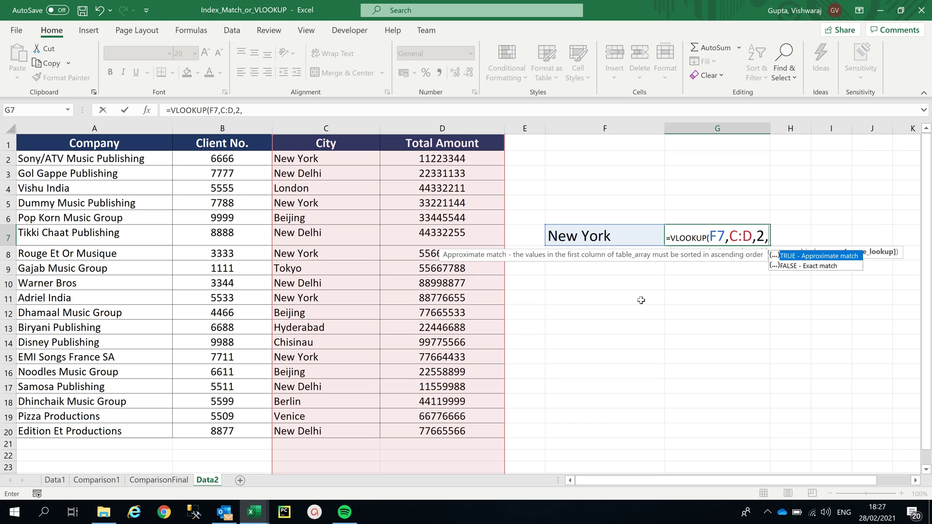
pyautogui.write('0)')
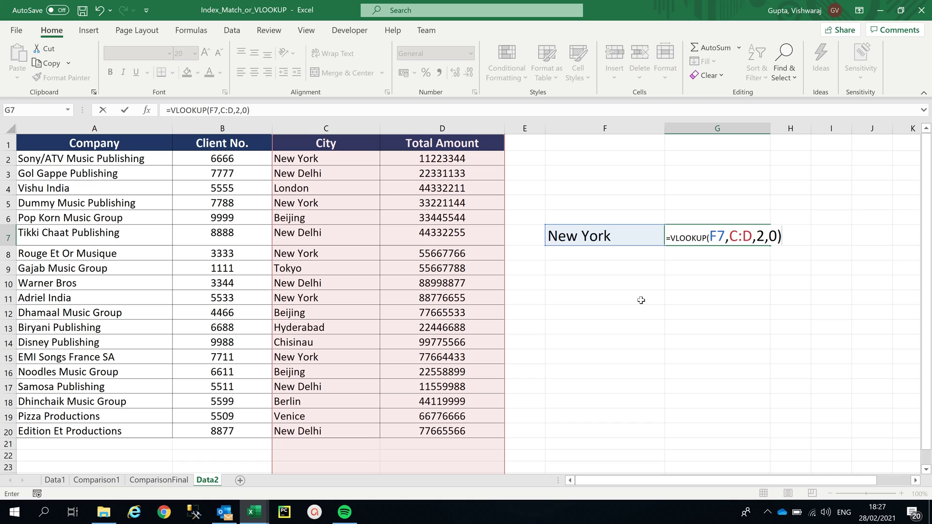
pyautogui.press('Return')
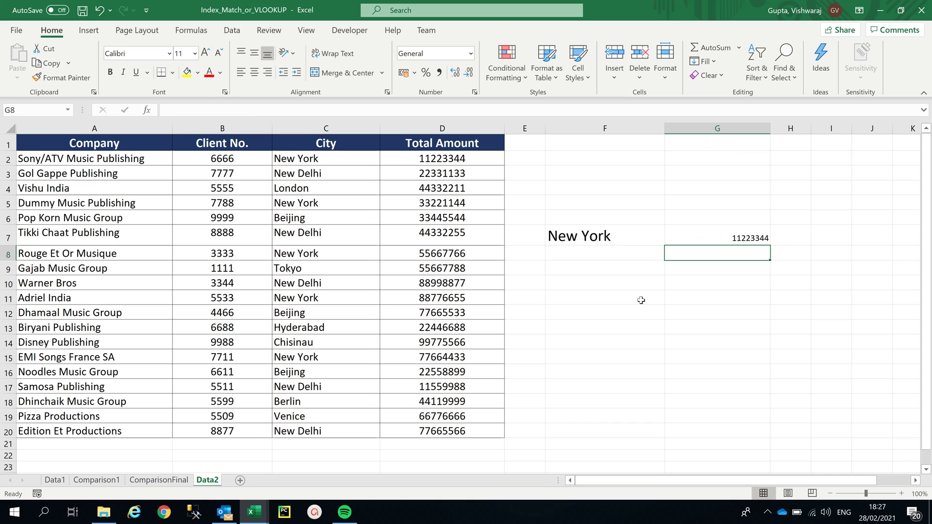
pyautogui.click(738, 239)
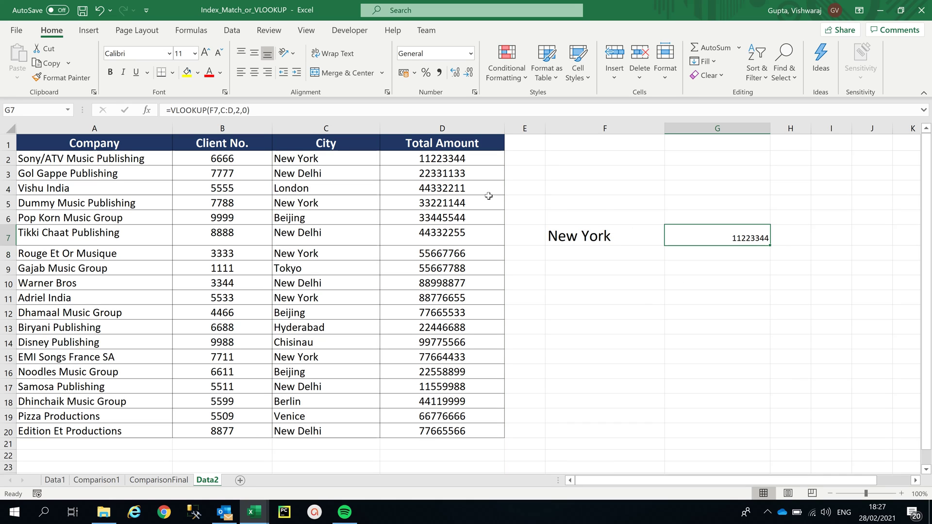
pyautogui.click(448, 158)
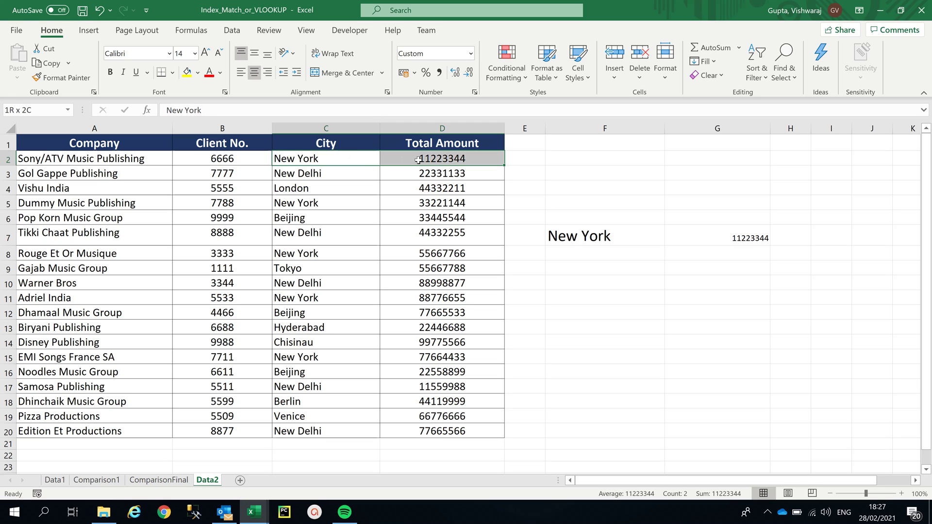
pyautogui.moveTo(418, 161); pyautogui.dragTo(418, 160)
pyautogui.hotkey('ctrl', 'v')
pyautogui.moveTo(335, 202); pyautogui.dragTo(407, 205)
pyautogui.hotkey('ctrl', 'v')
pyautogui.moveTo(351, 256); pyautogui.dragTo(412, 258)
pyautogui.hotkey('ctrl', 'v')
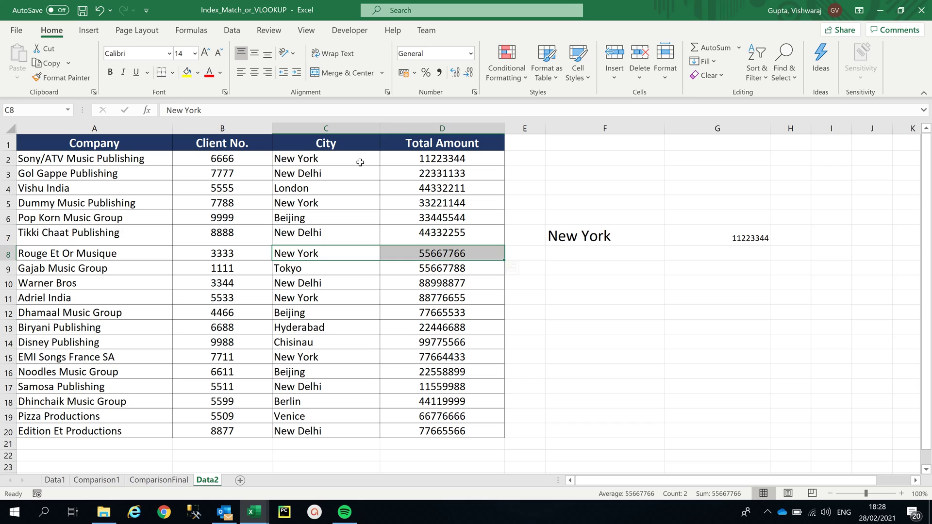
pyautogui.moveTo(364, 160); pyautogui.dragTo(420, 253)
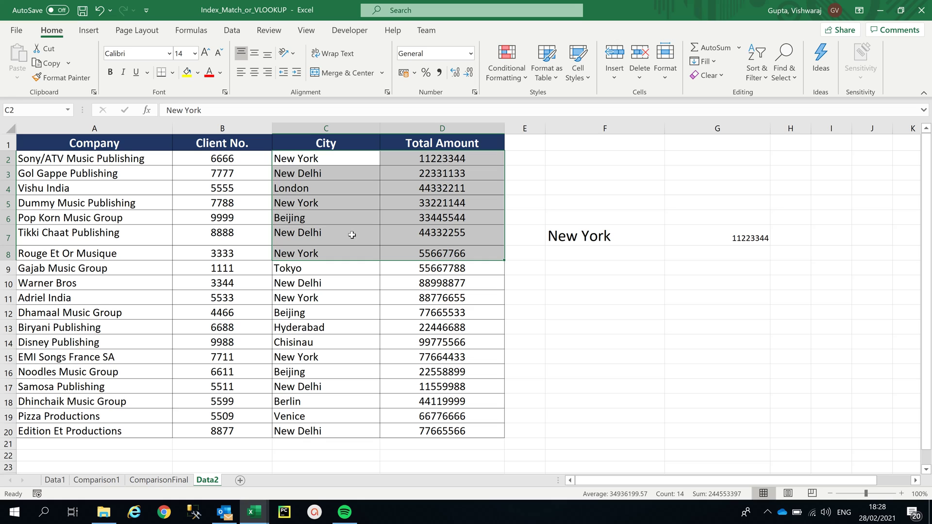
pyautogui.click(310, 252)
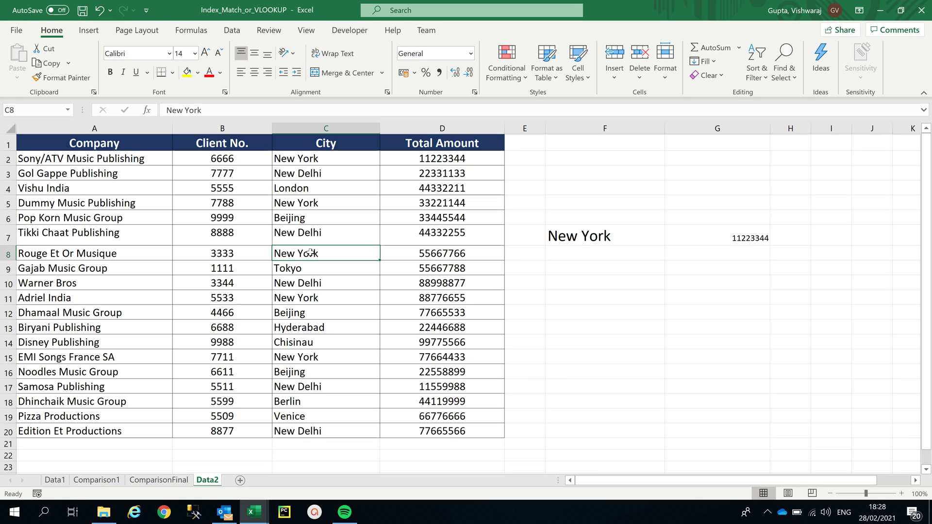
pyautogui.click(131, 256)
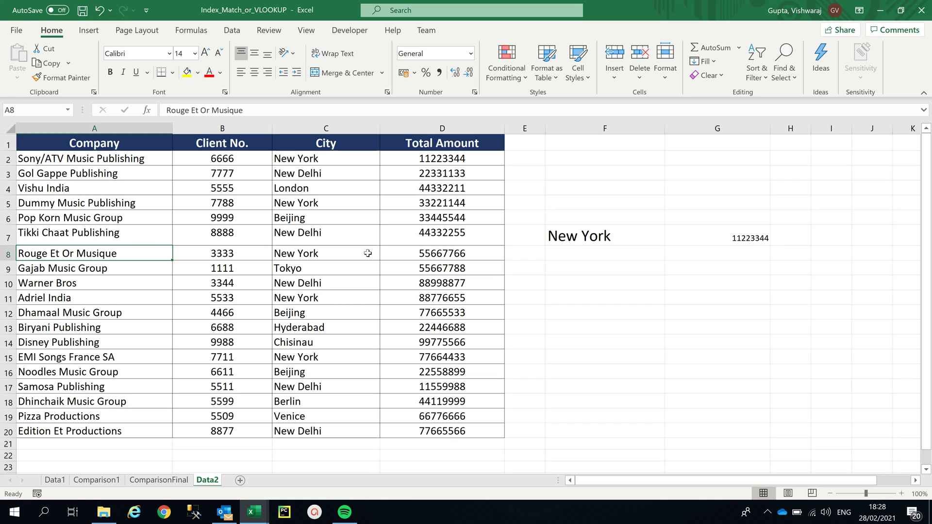
pyautogui.click(426, 252)
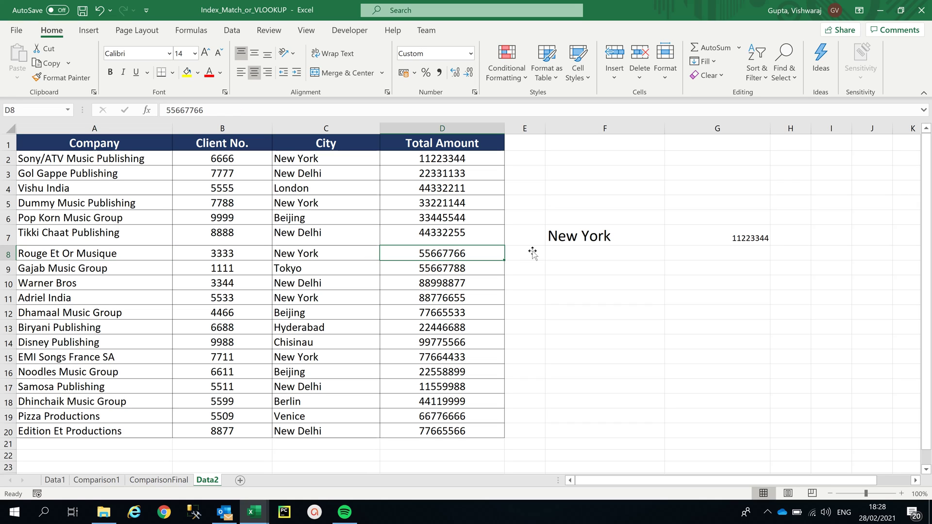
# Enter New York in F9 and copy Dummy Music Publishing into F10.
pyautogui.click(587, 272)
pyautogui.write('Ne')
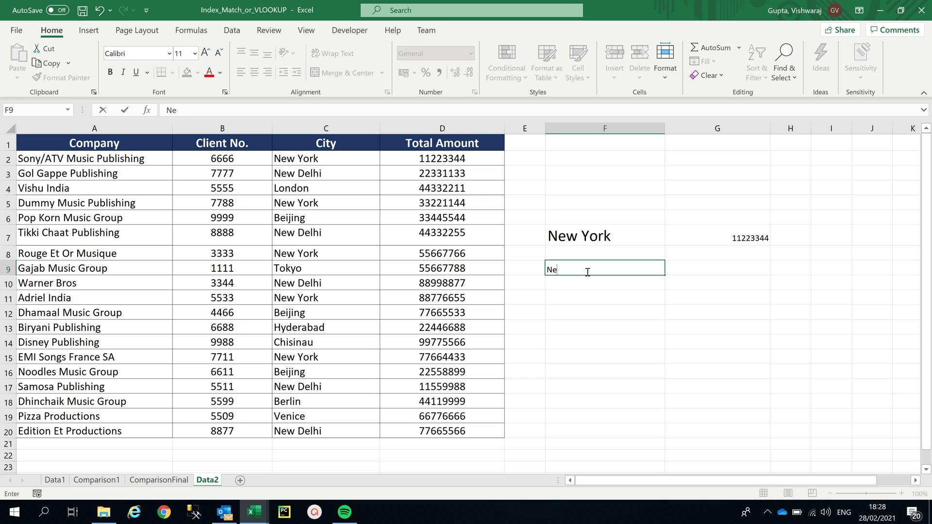
pyautogui.write('w York')
pyautogui.press('Return')
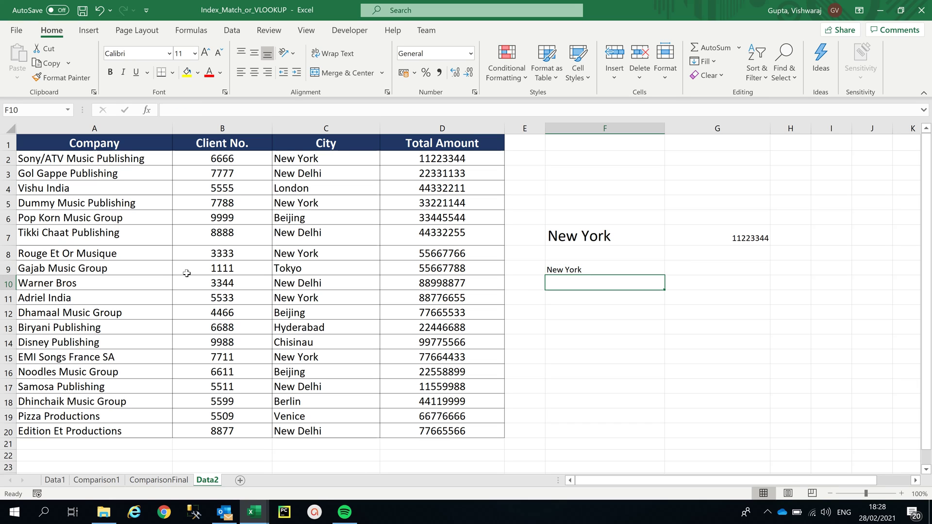
pyautogui.click(144, 202)
pyautogui.hotkey('ctrl', 'c')
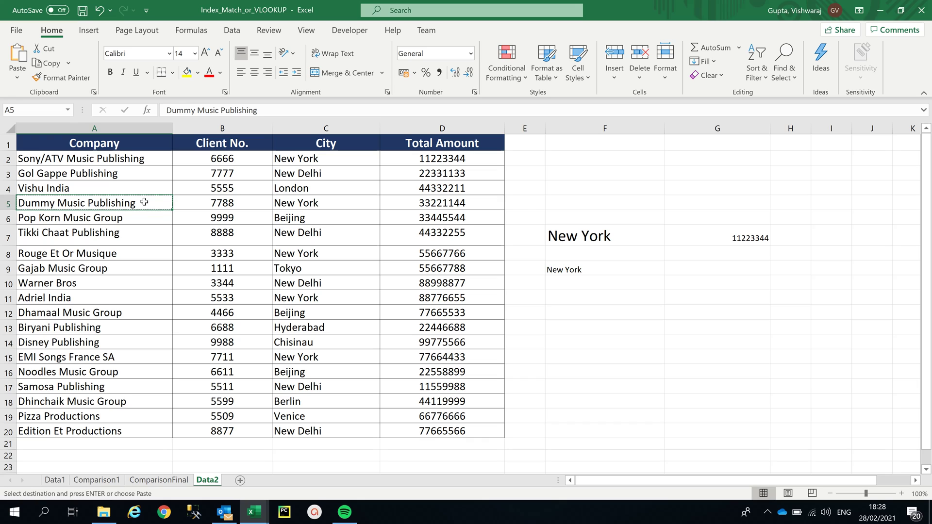
pyautogui.click(563, 281)
pyautogui.hotkey('ctrl', 'v')
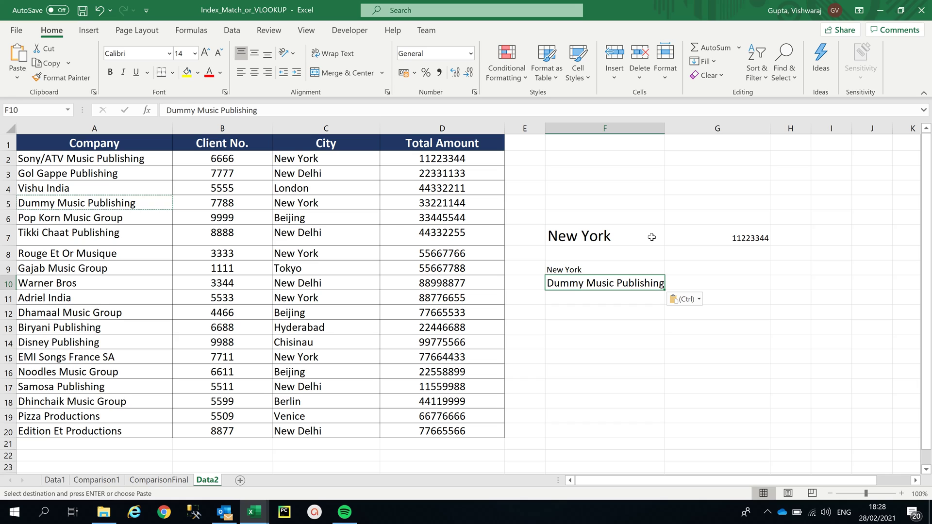
# Set F9:F10 to font size 20 and autofit column F to the company name.
pyautogui.click(631, 266)
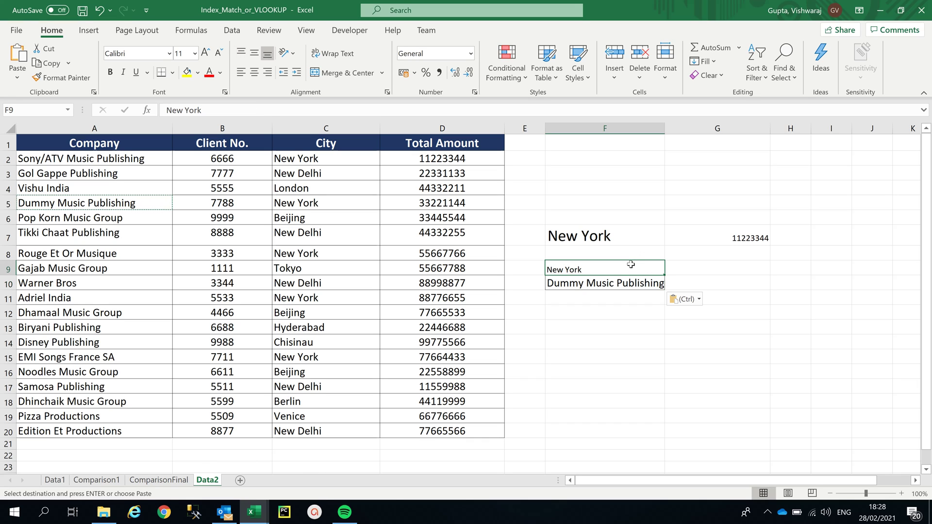
pyautogui.moveTo(628, 275); pyautogui.dragTo(628, 284)
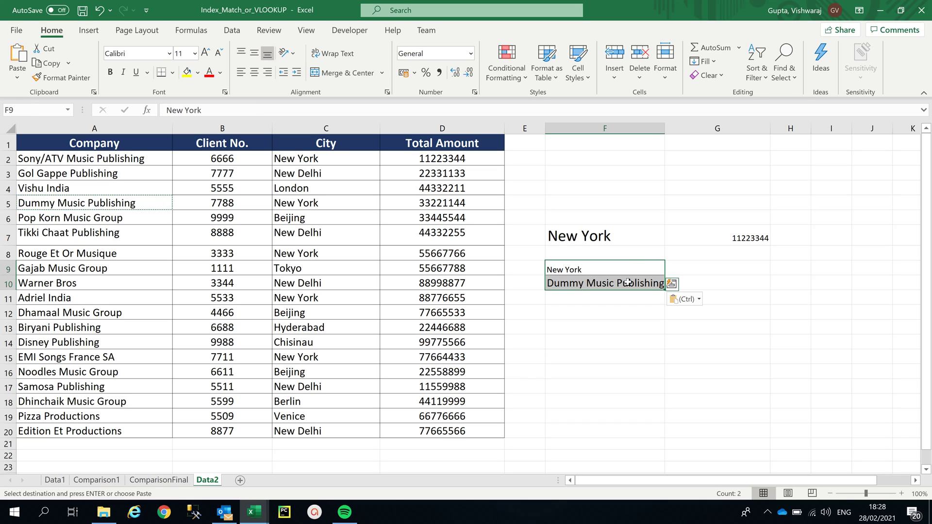
pyautogui.click(188, 57)
pyautogui.write('20')
pyautogui.press('Return')
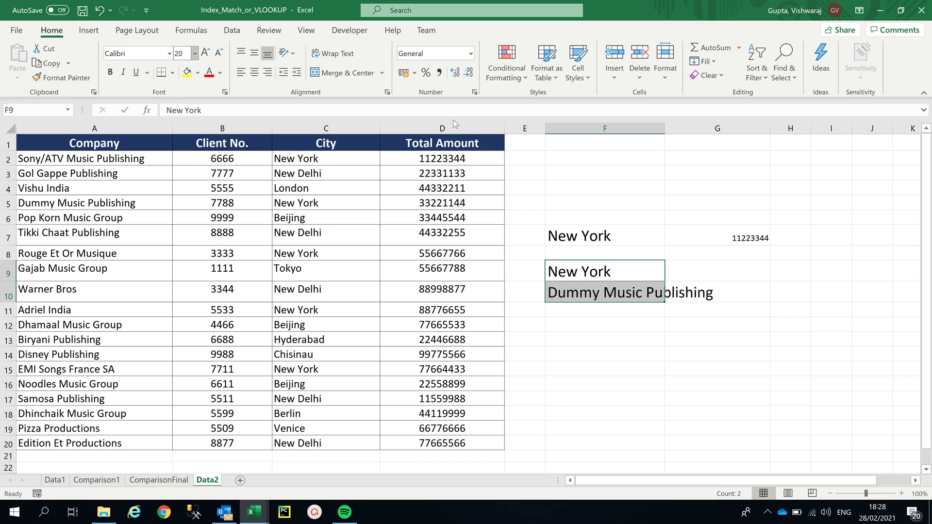
pyautogui.doubleClick(665, 128)
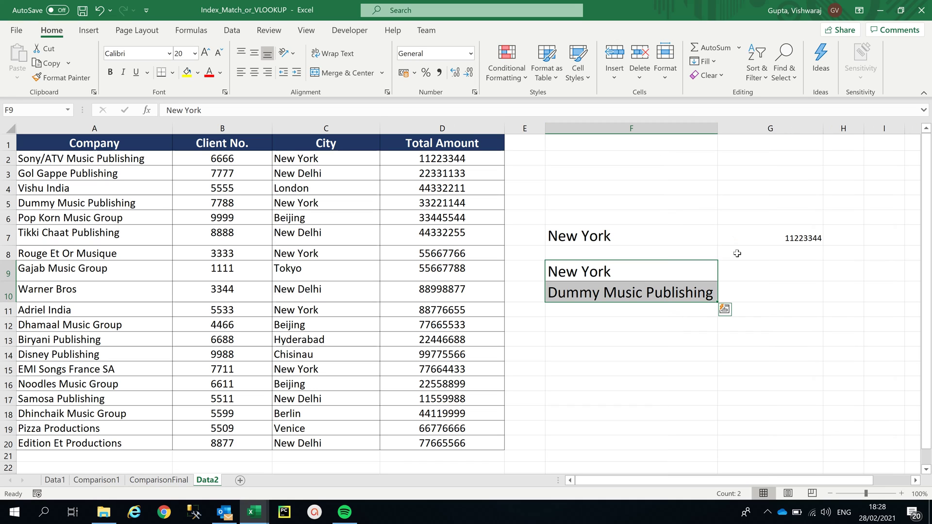
pyautogui.click(757, 269)
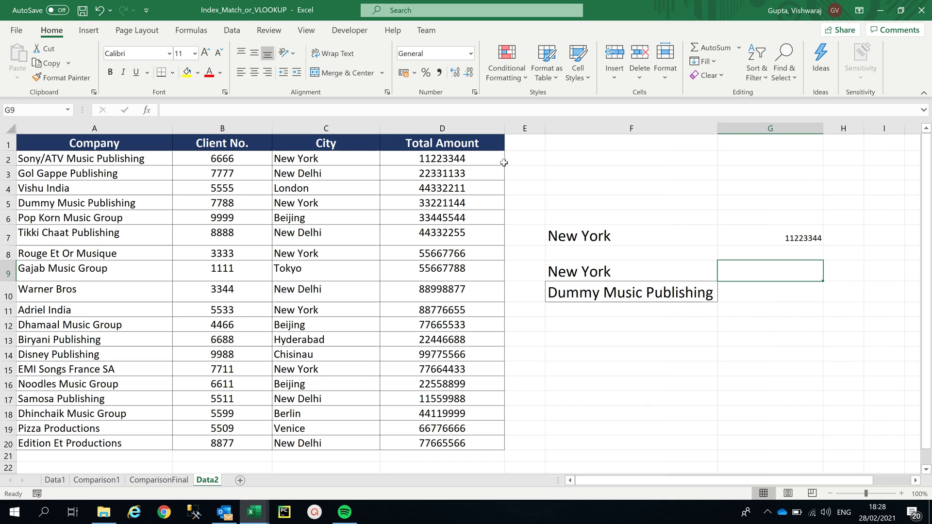
# Set G9 to font size 20 and start the formula =index(D:D,match(1,( in it.
pyautogui.click(186, 54)
pyautogui.write('20')
pyautogui.press('Return')
pyautogui.write('=')
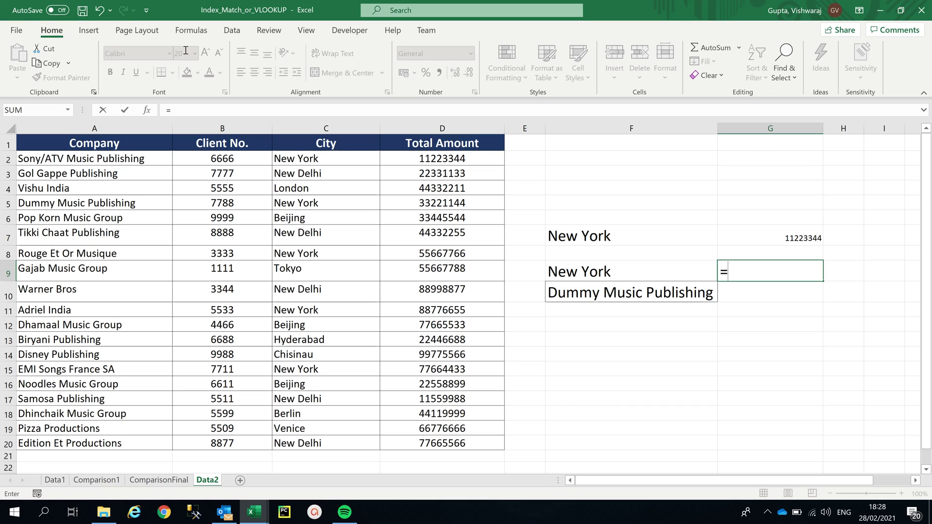
pyautogui.write('index')
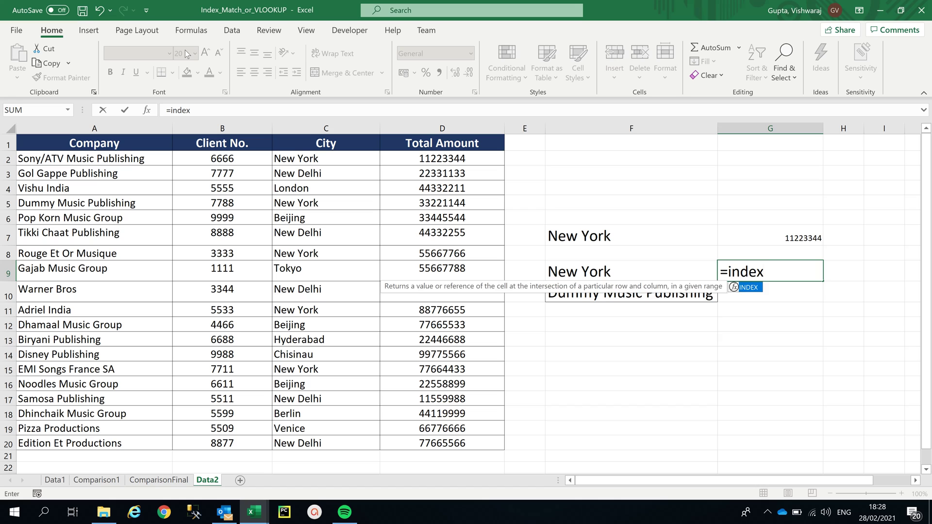
pyautogui.write('(')
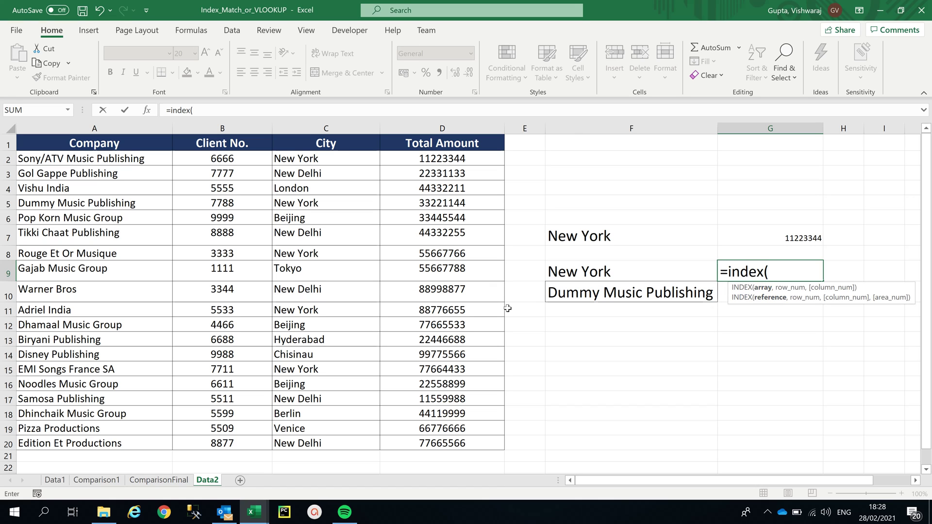
pyautogui.click(471, 128)
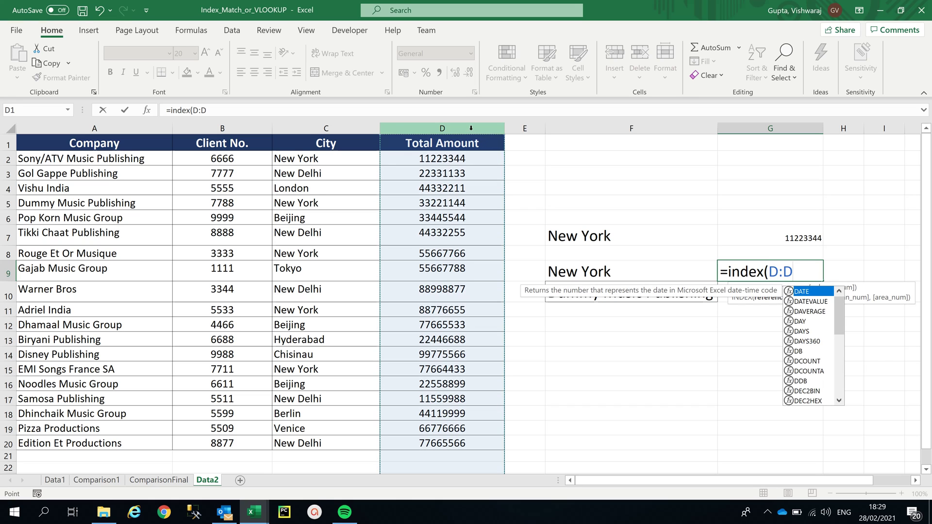
pyautogui.write(',')
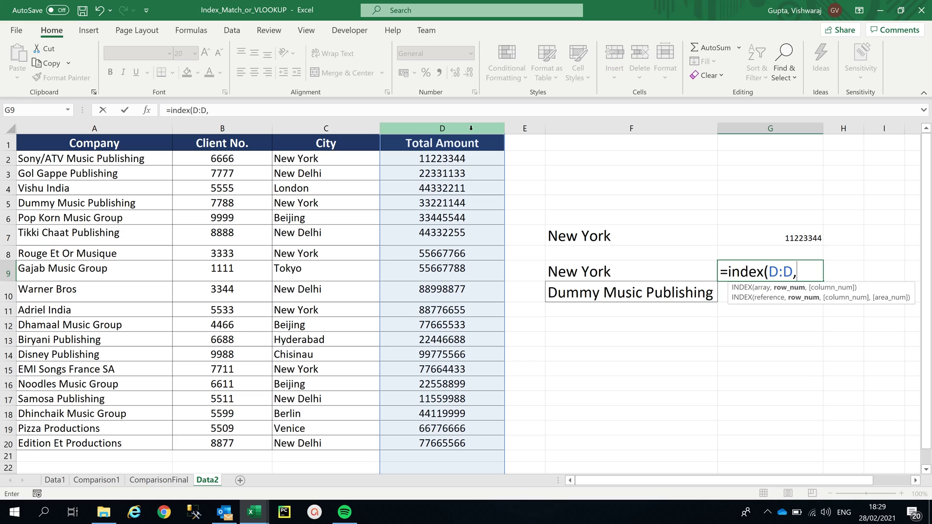
pyautogui.write('match(')
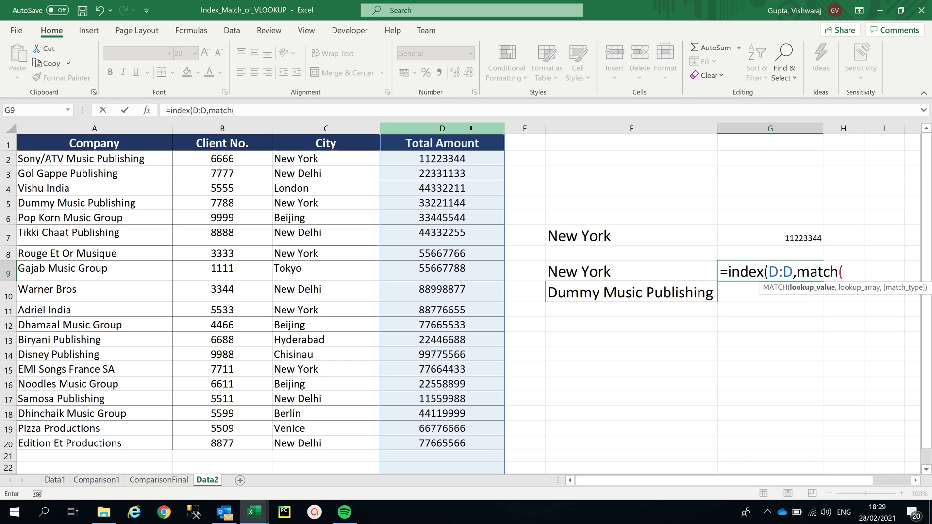
pyautogui.write('1,(')
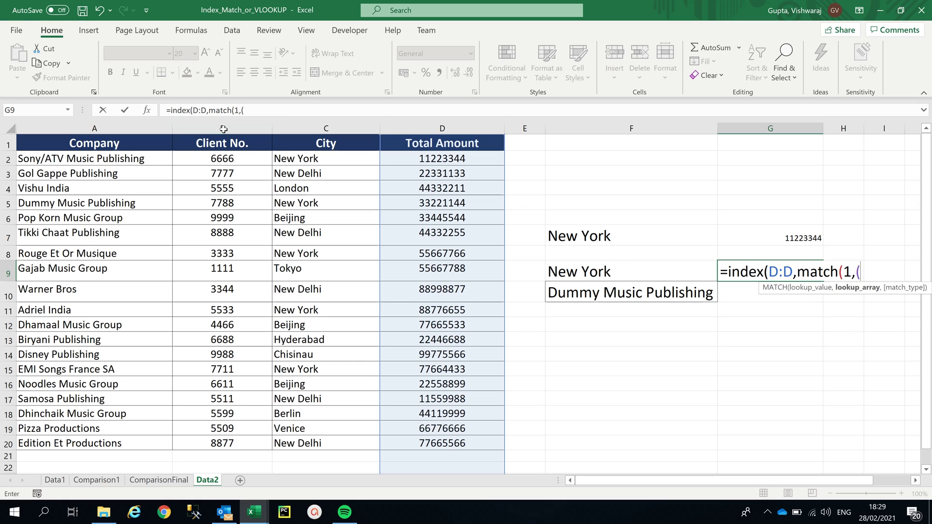
# Add the criteria (F9=C:C)*(F10=A:A) inside the MATCH of G9's formula.
pyautogui.click(619, 272)
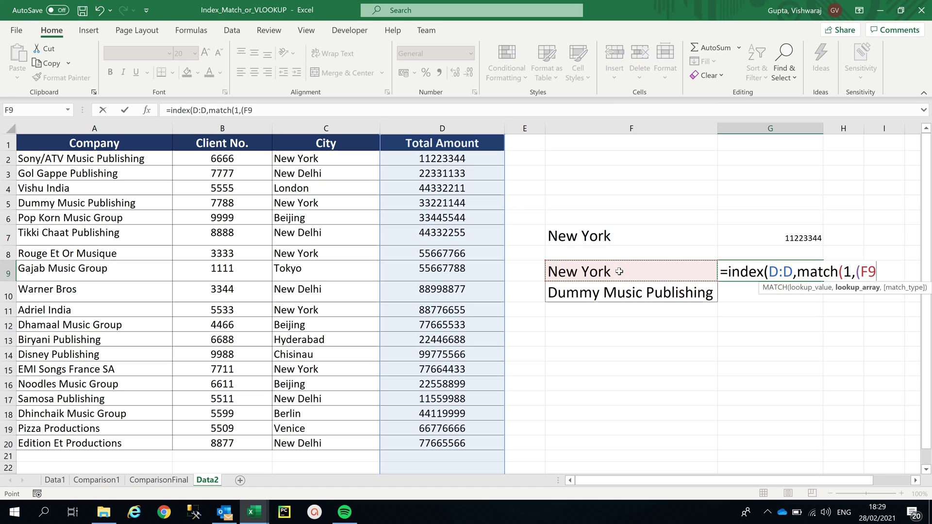
pyautogui.write('=')
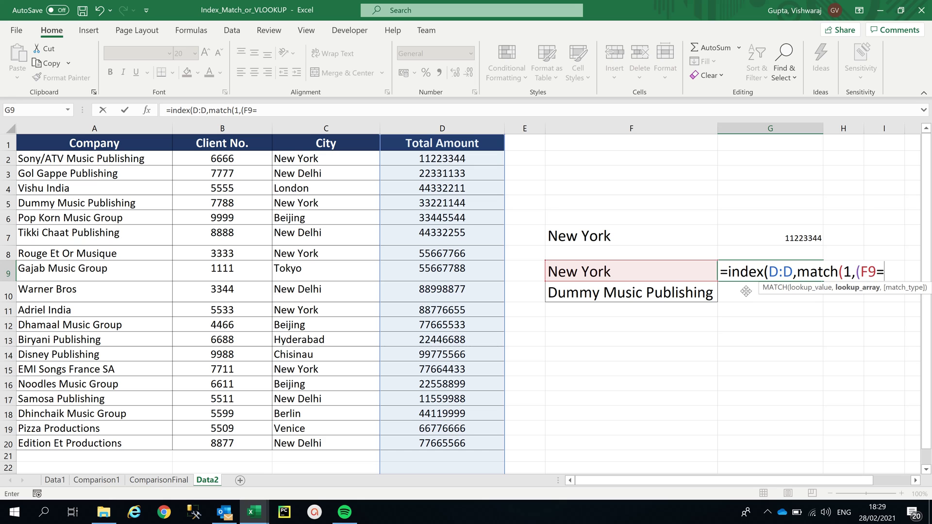
pyautogui.click(340, 128)
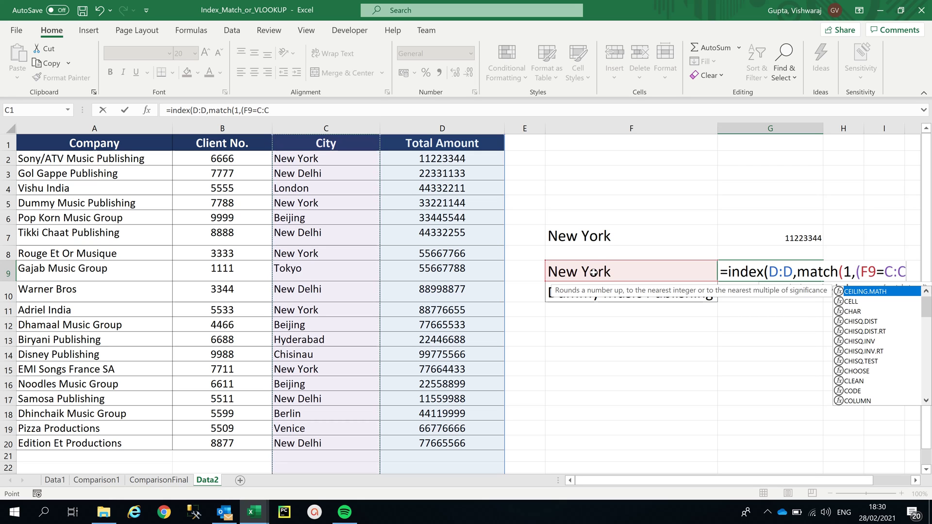
pyautogui.click(274, 109)
pyautogui.write(')')
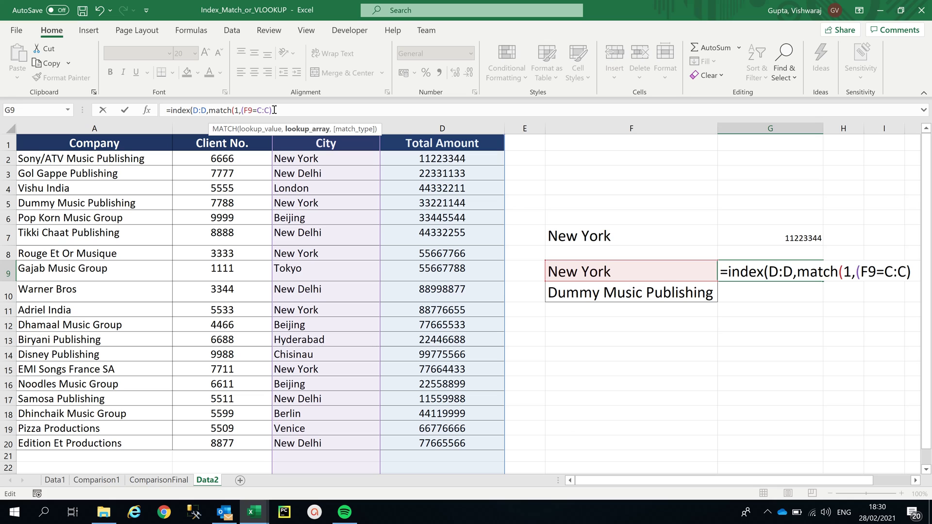
pyautogui.write('*(')
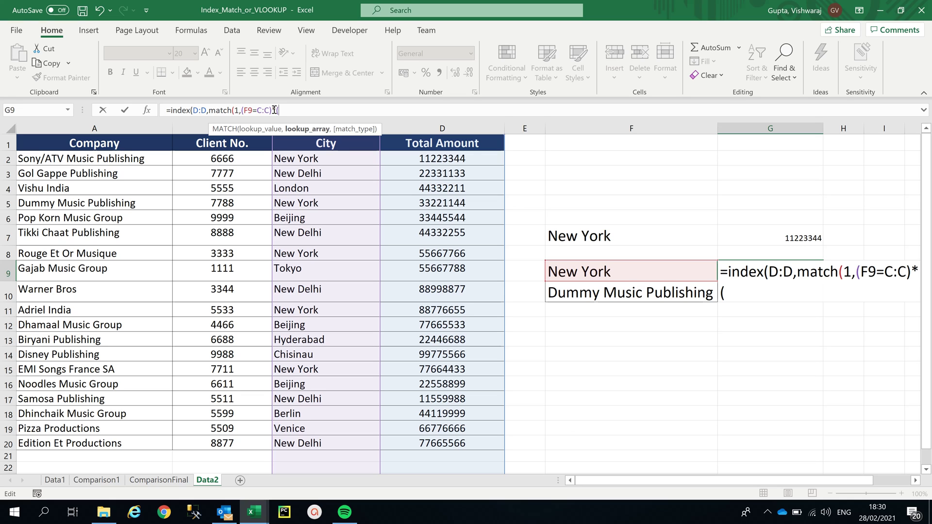
pyautogui.click(616, 290)
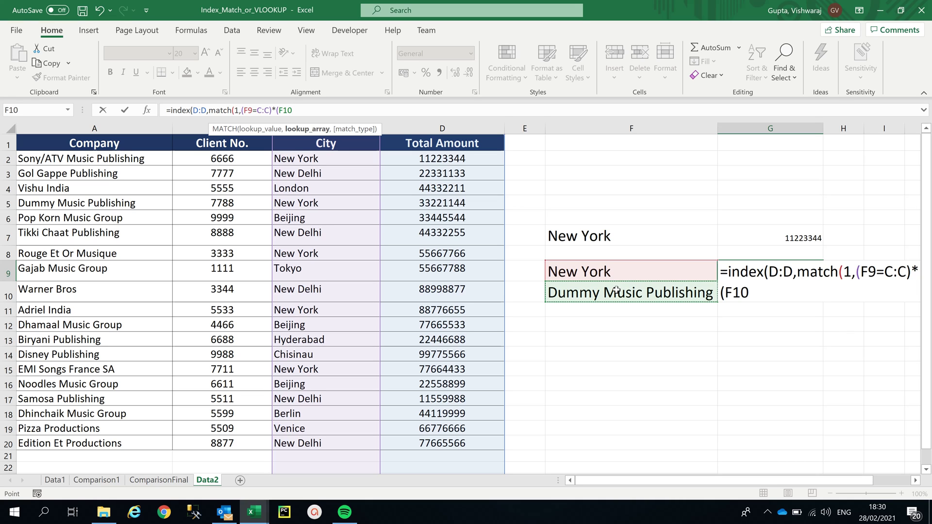
pyautogui.write('=')
pyautogui.click(123, 128)
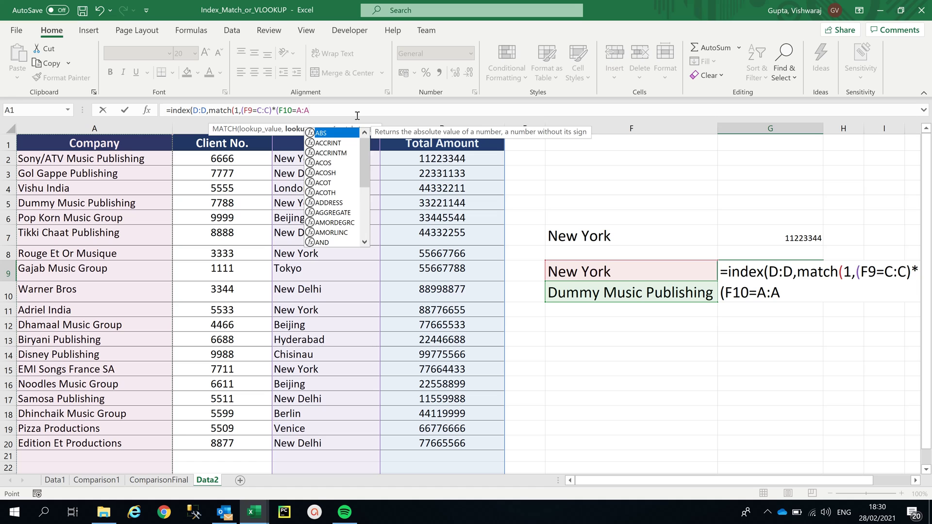
pyautogui.write(')')
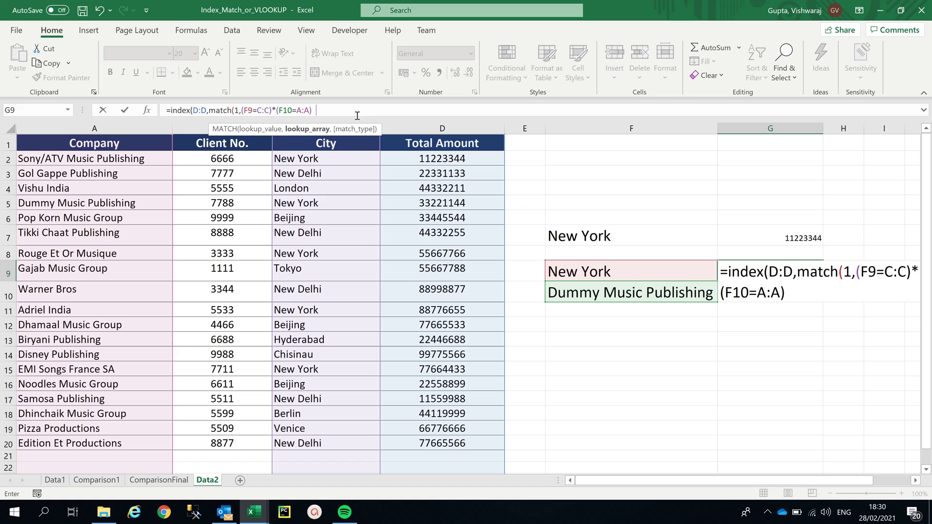
pyautogui.write('*(')
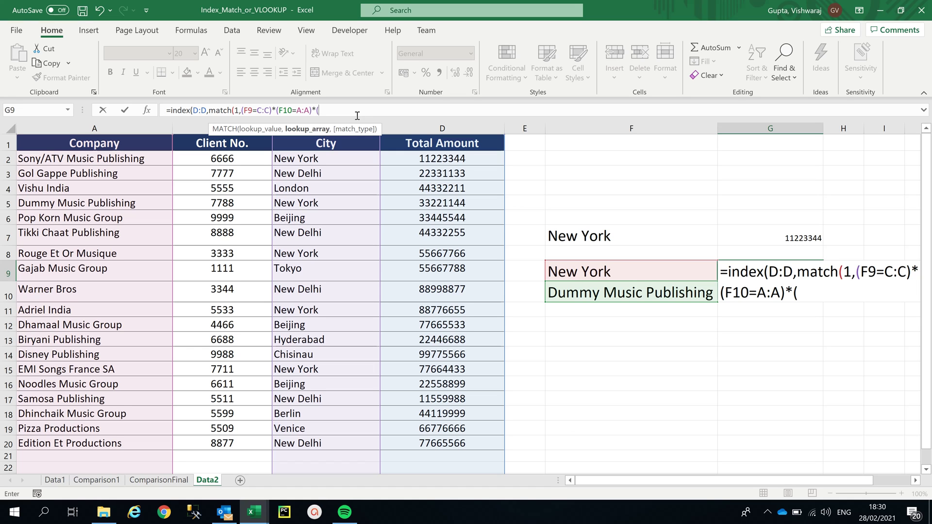
# Finish G9 as =index(D:D,match(1,(F9=C:C)*(F10=A:A),0)), returning 33221144.
pyautogui.press('BackSpace')
pyautogui.press('BackSpace')
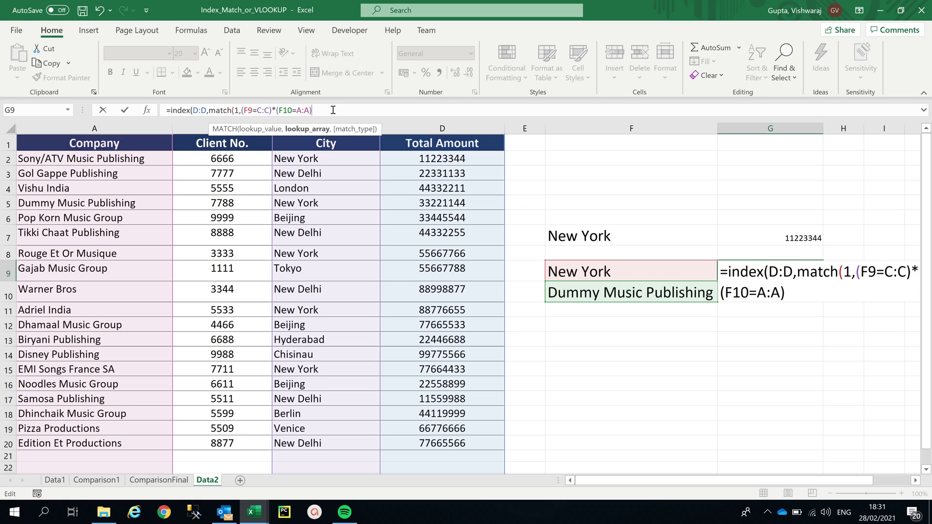
pyautogui.write(',')
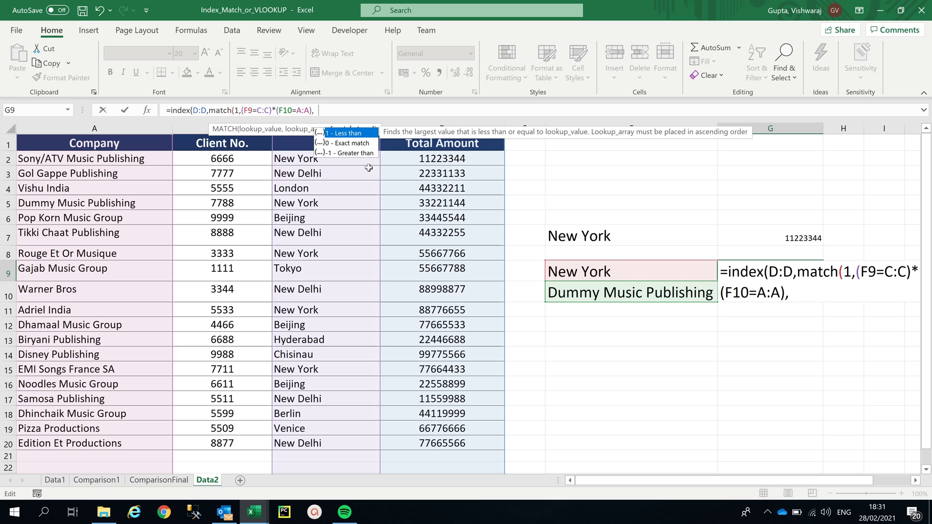
pyautogui.write('0')
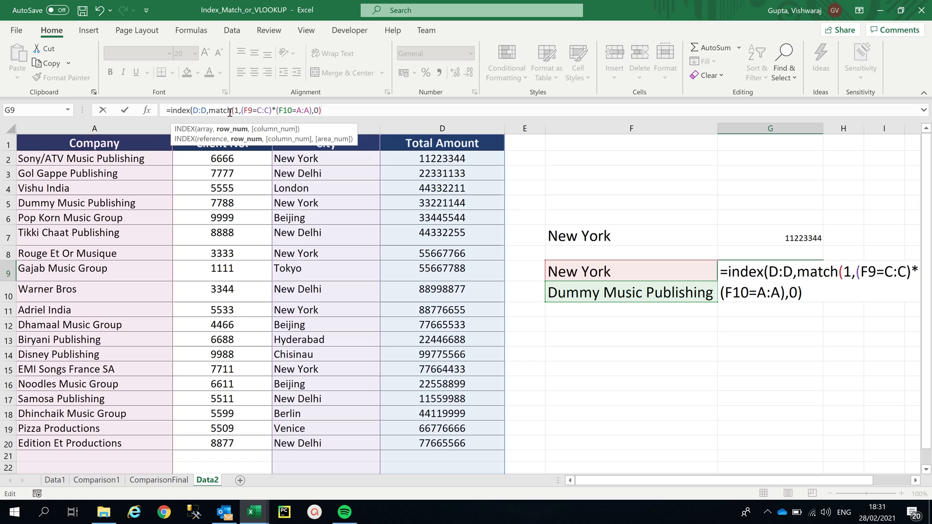
pyautogui.write(')')
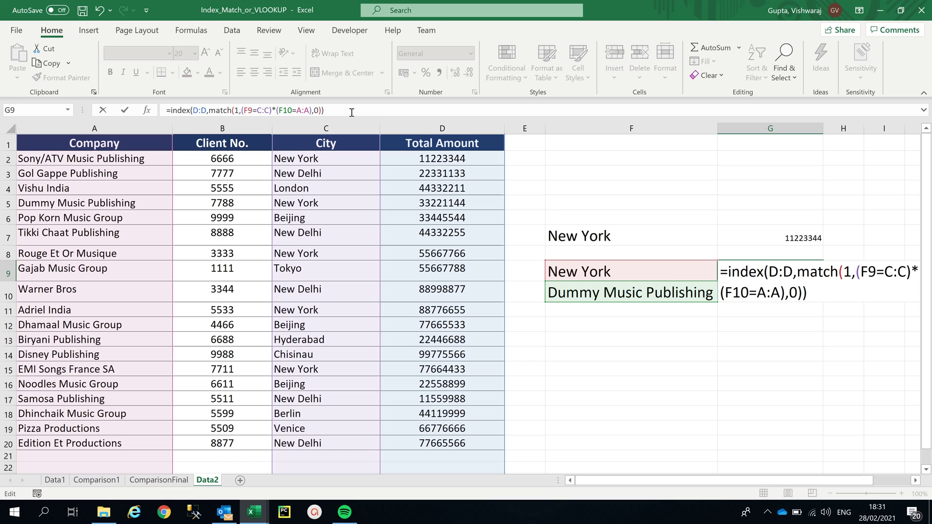
pyautogui.press('Return')
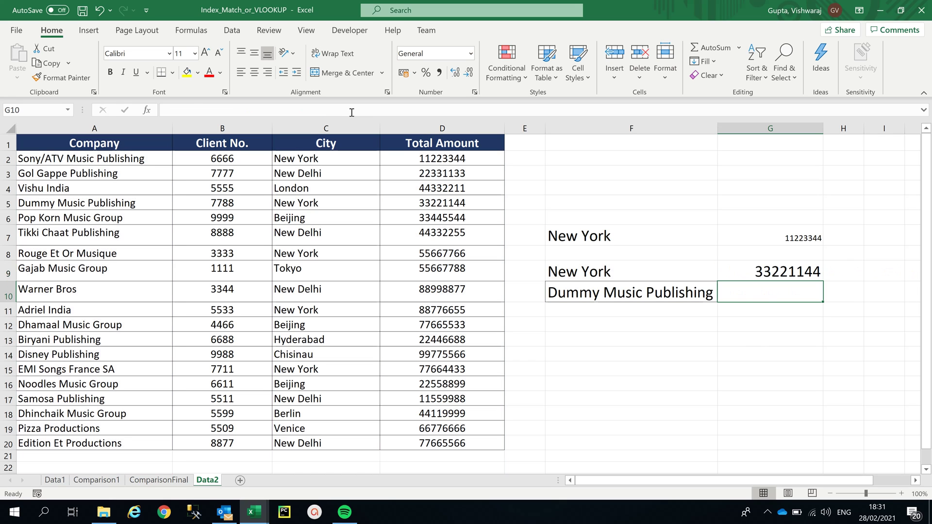
# Verify G9's 33221144 against Dummy Music Publishing's New York row, then reopen the formula for editing.
pyautogui.click(792, 279)
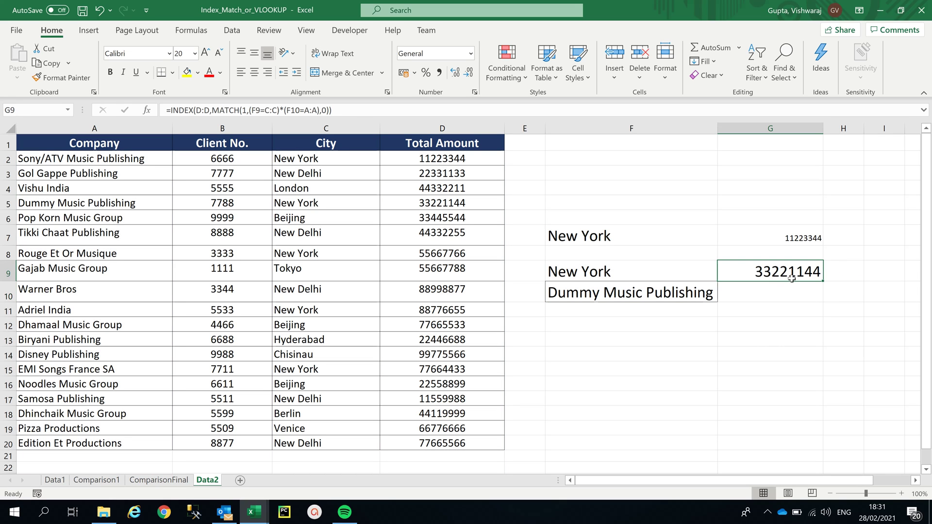
pyautogui.click(97, 204)
pyautogui.moveTo(98, 204); pyautogui.dragTo(375, 204)
pyautogui.click(429, 202)
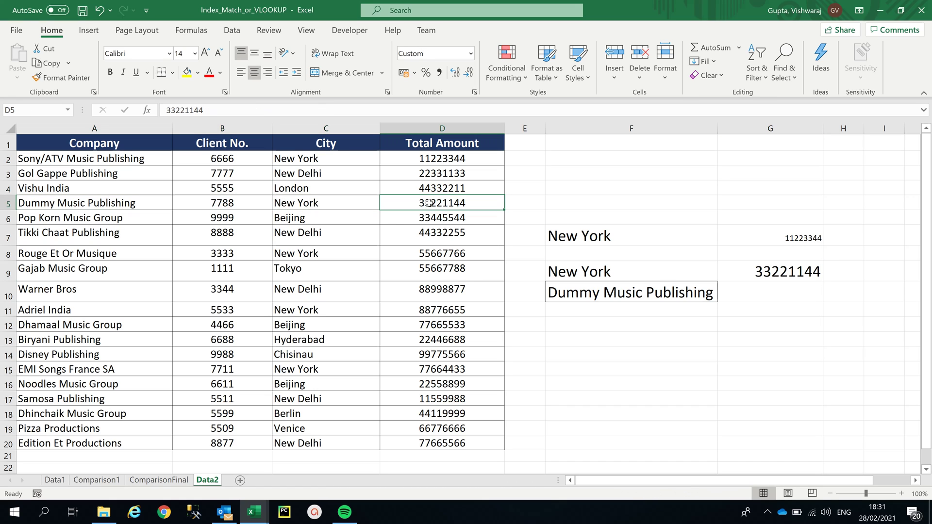
pyautogui.click(764, 268)
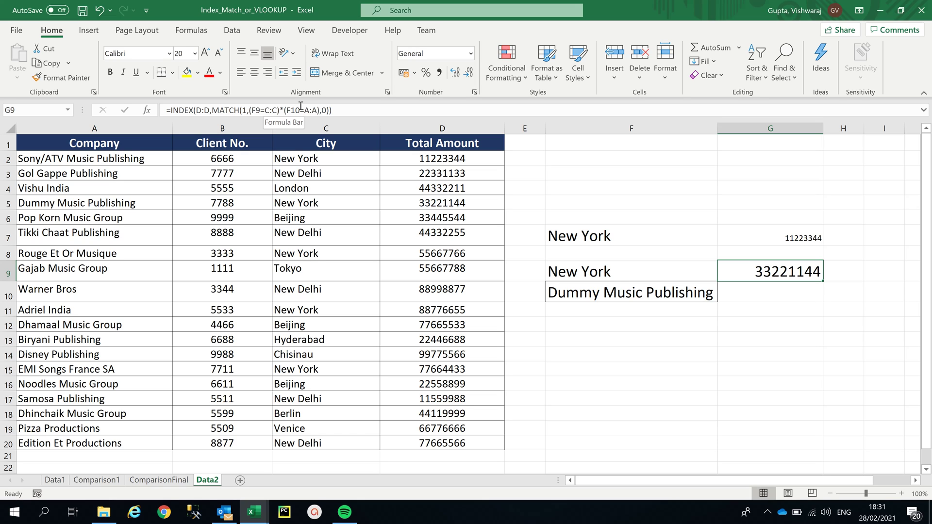
pyautogui.click(337, 111)
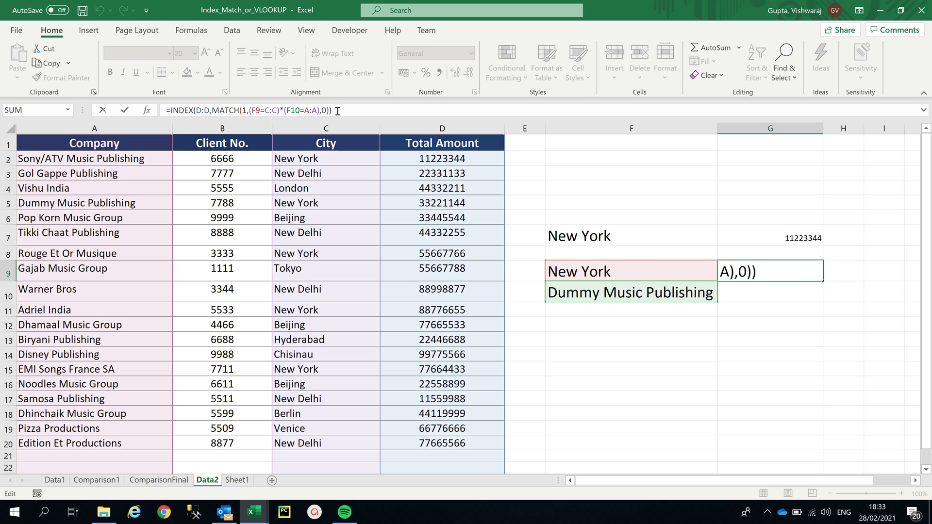